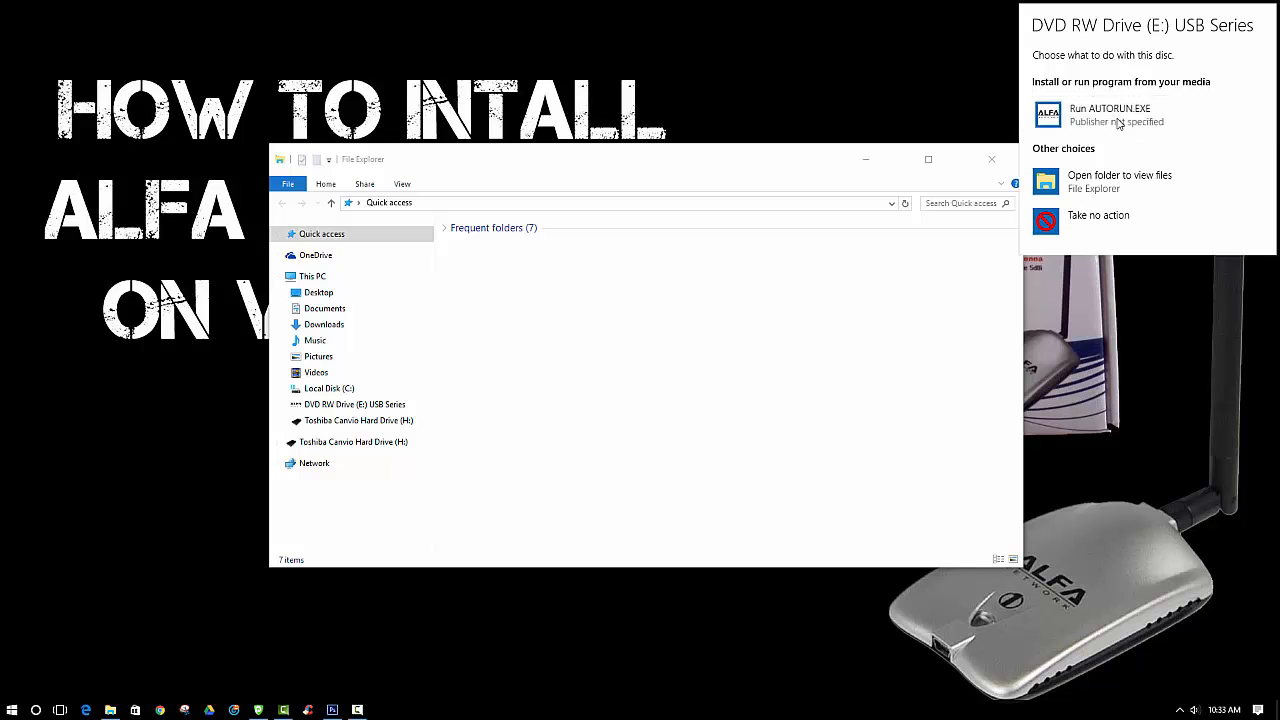
Try to install the AWUS036H USB adapter's Windows 7 driver from the ALFA disc in English, and exit the disc menu
left_click(991, 159)
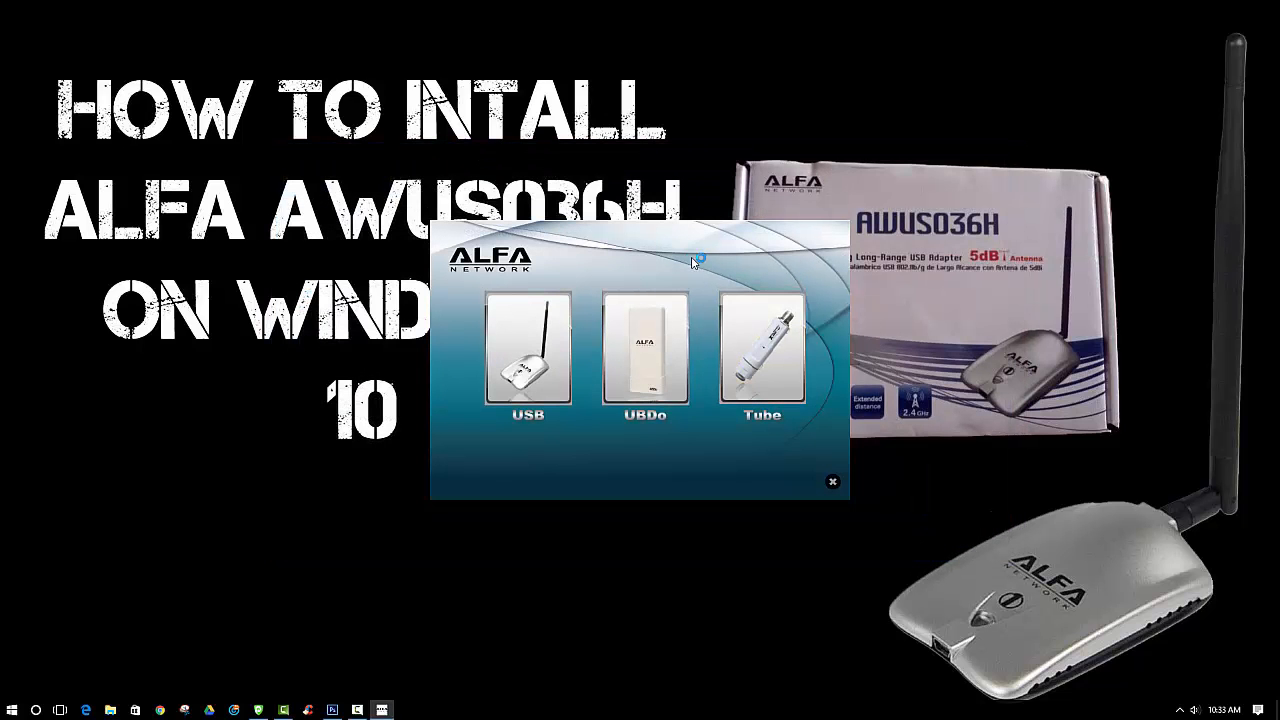
left_click(535, 347)
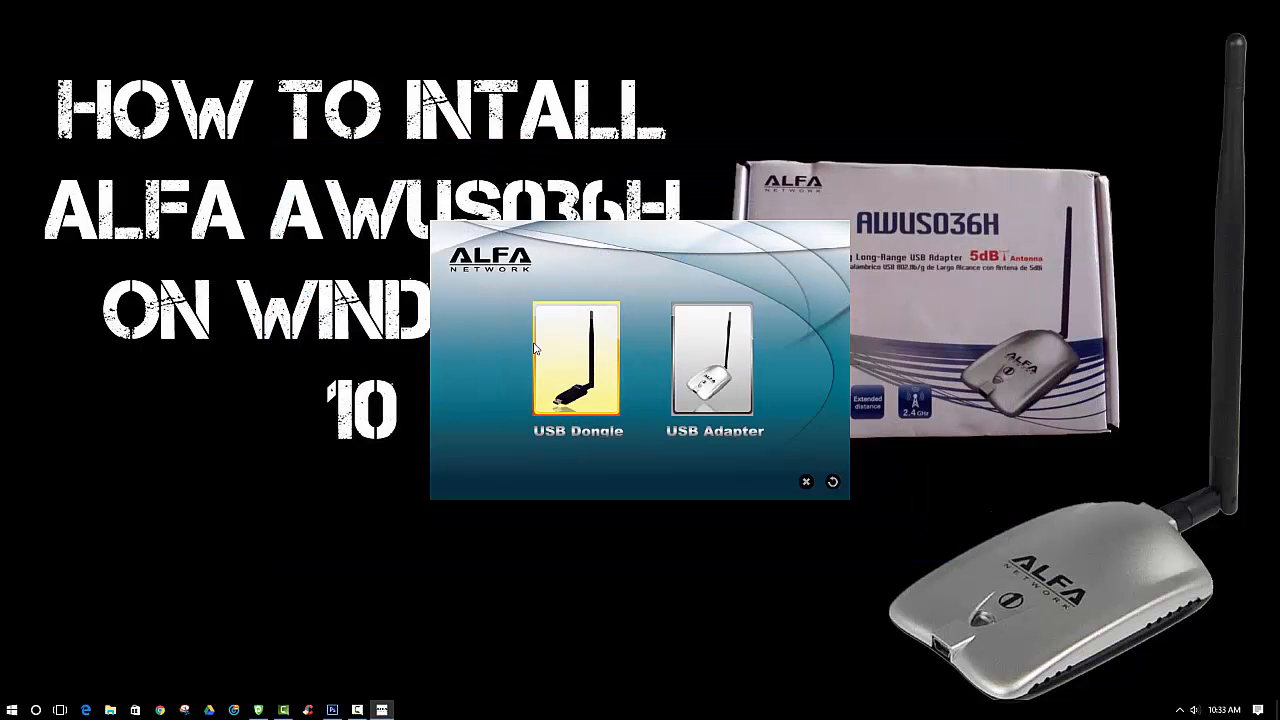
left_click(698, 347)
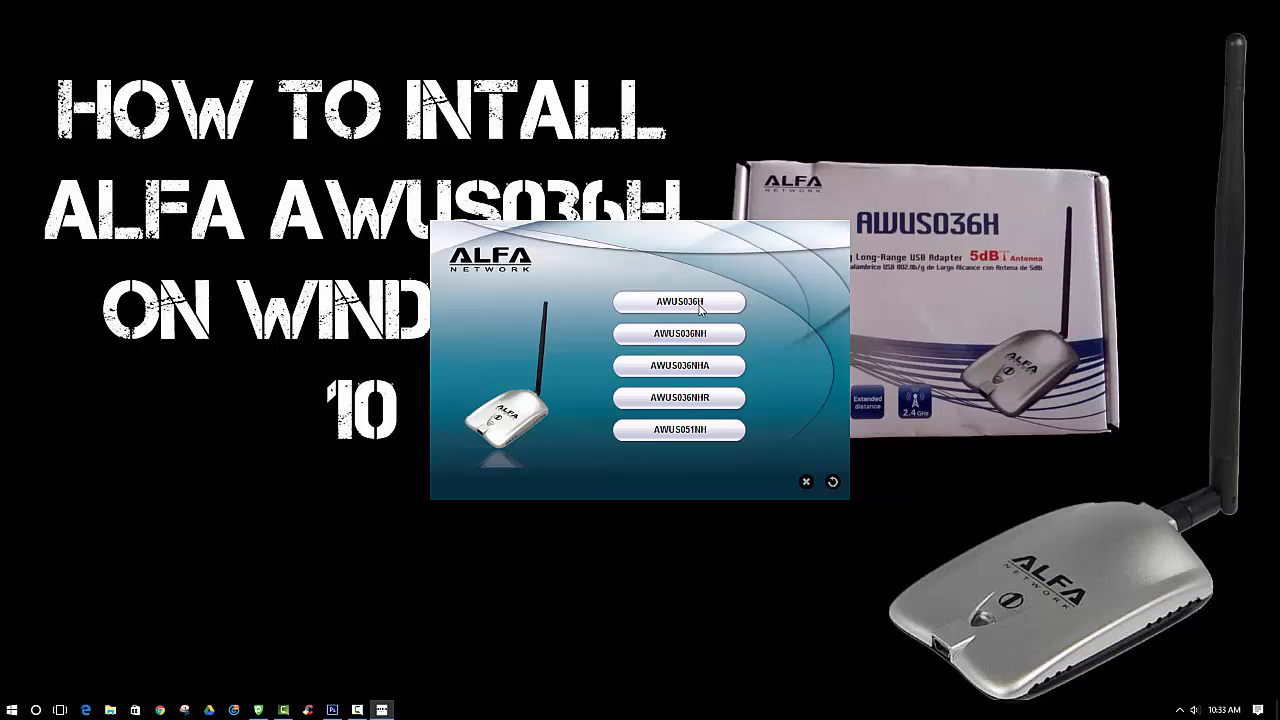
left_click(700, 305)
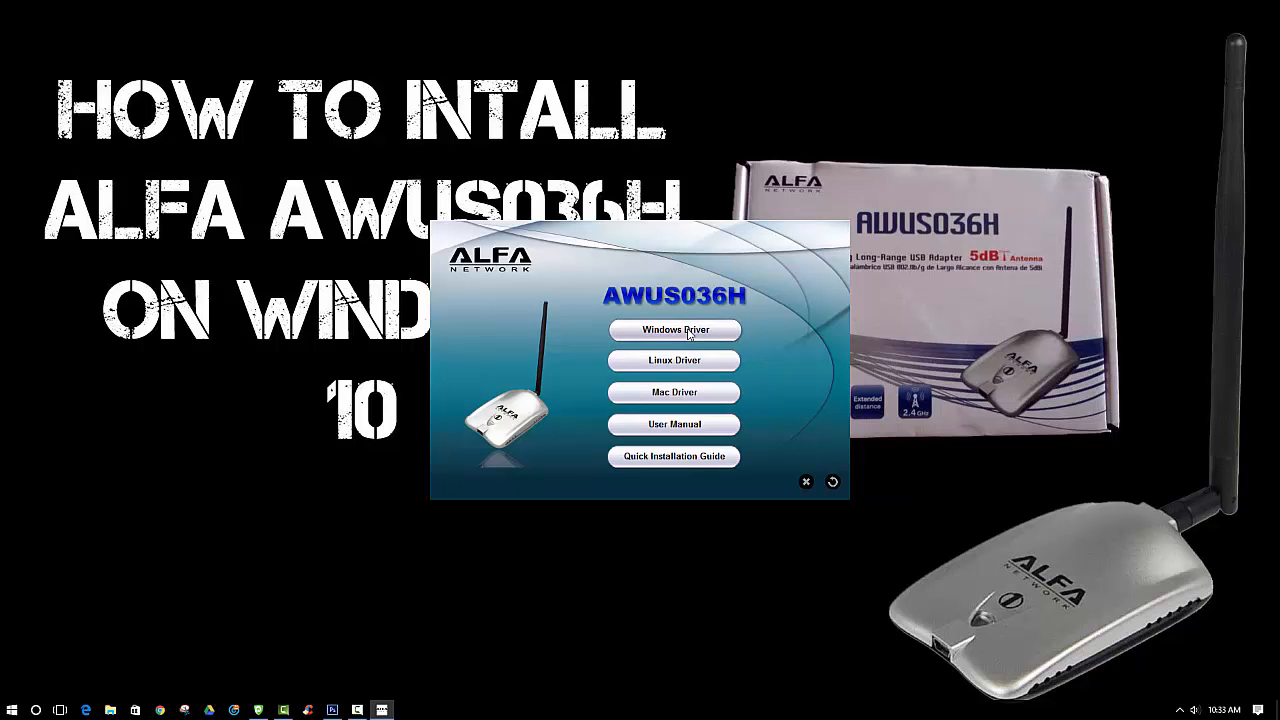
left_click(689, 333)
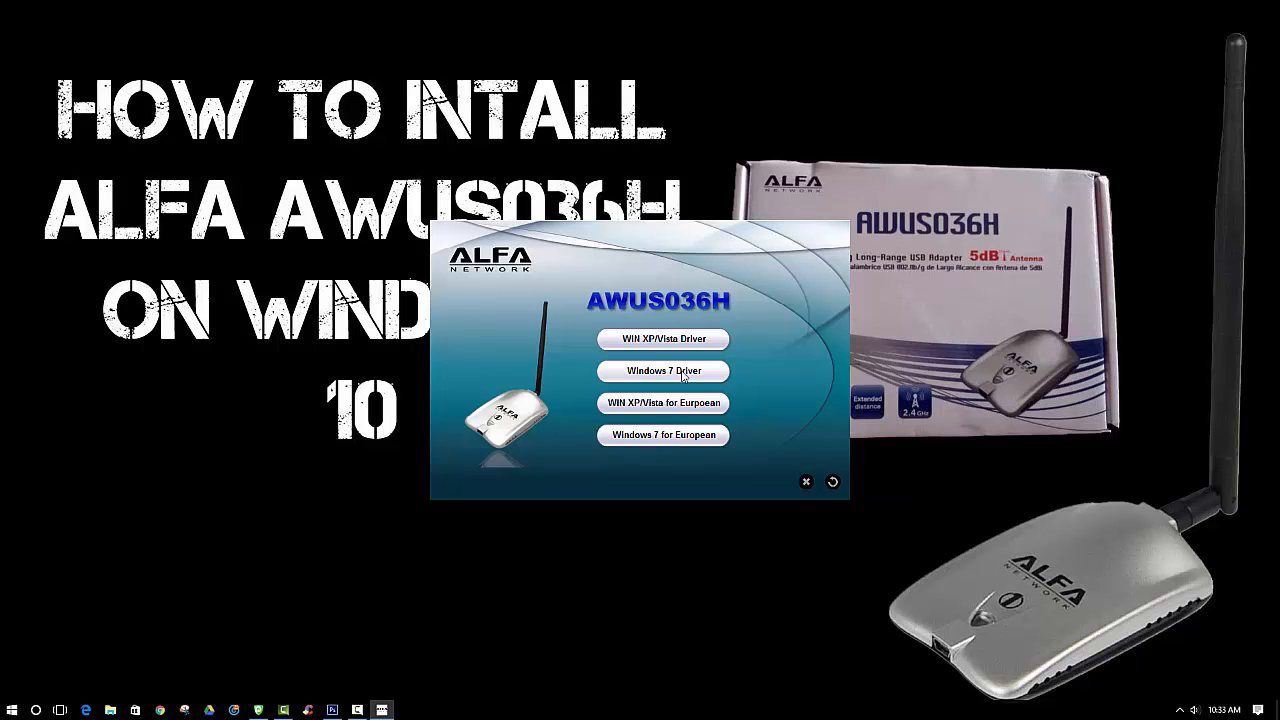
left_click(683, 372)
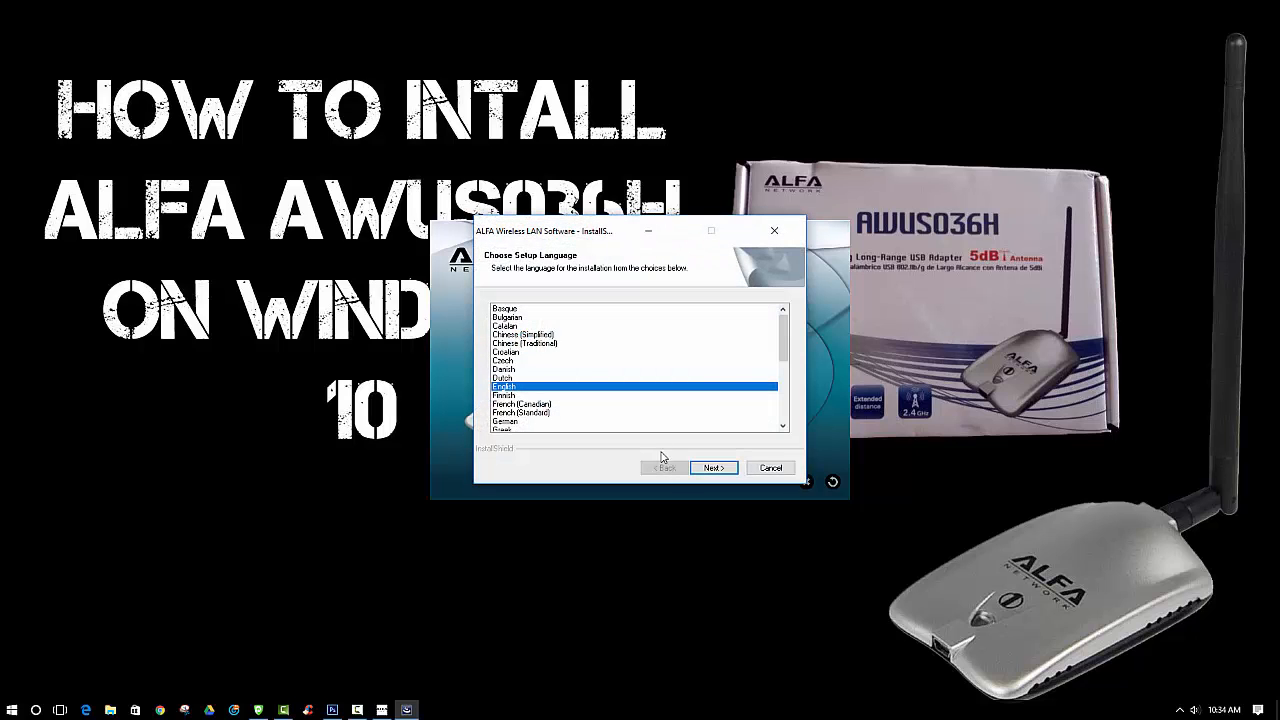
left_click(714, 468)
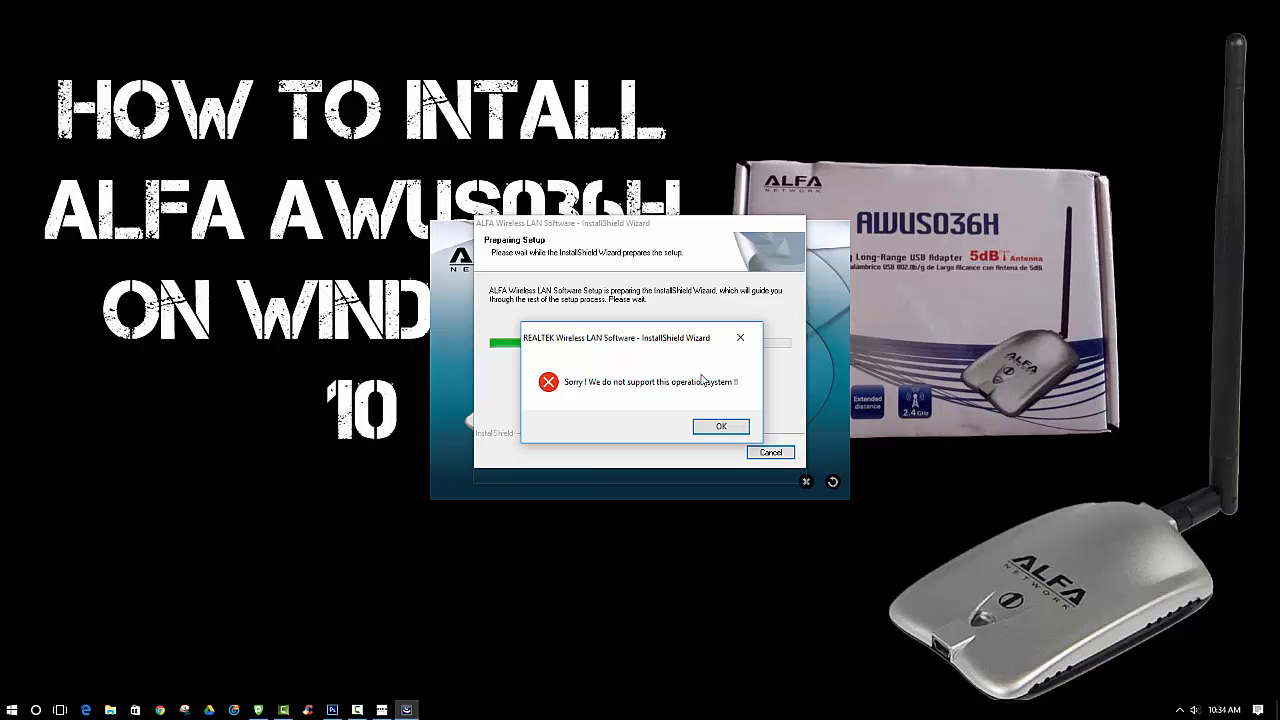
left_click(726, 427)
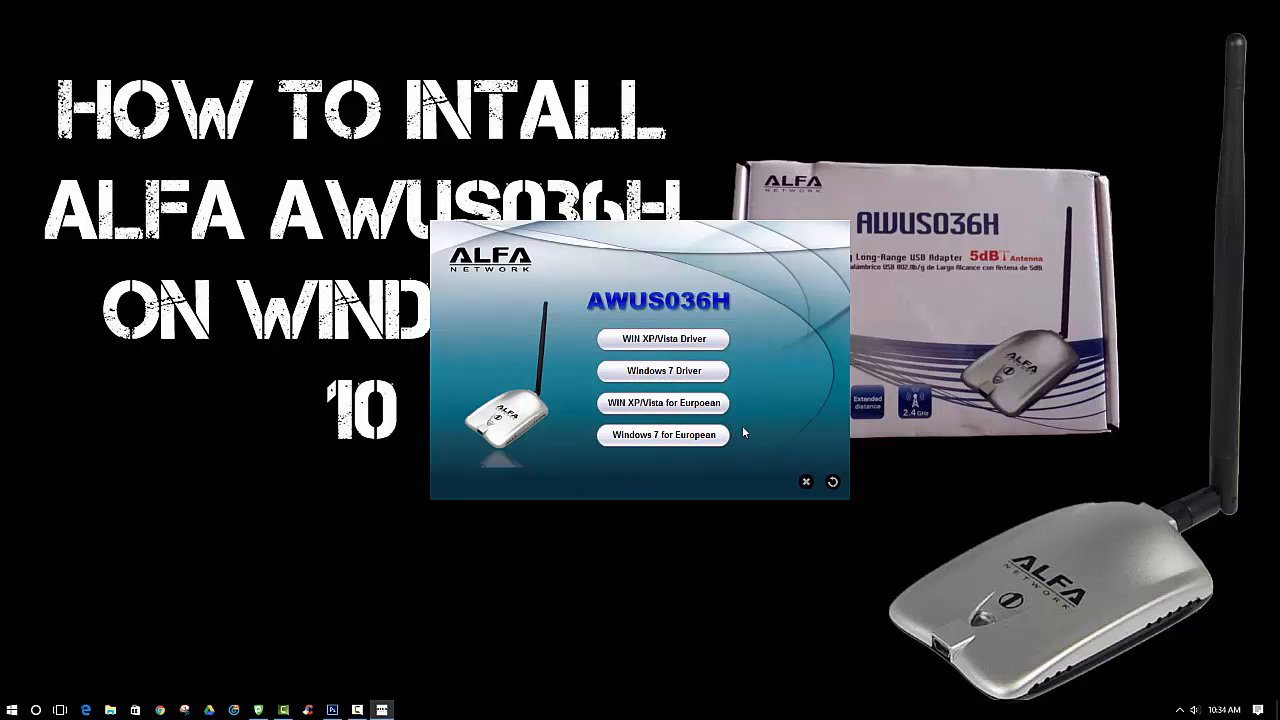
left_click(804, 483)
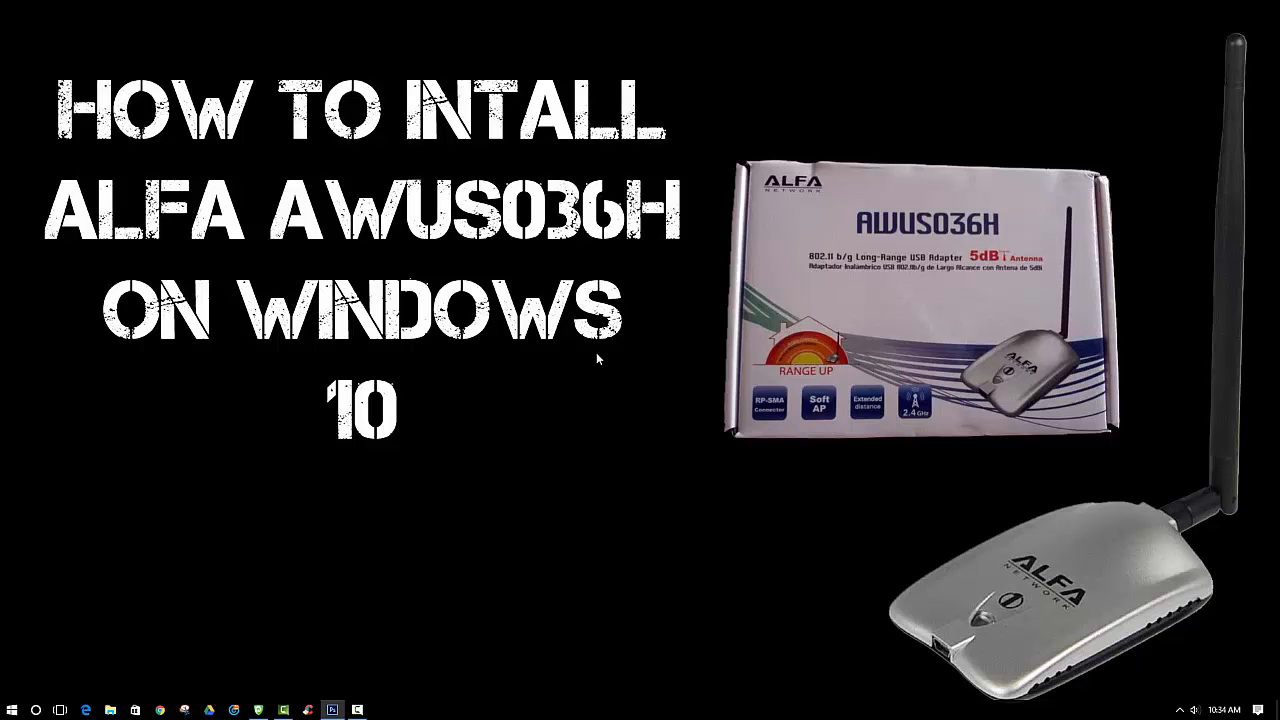
Open Device Manager, place its window nearer the middle of the desktop and expand the network adapters
left_click(37, 710)
type("devi")
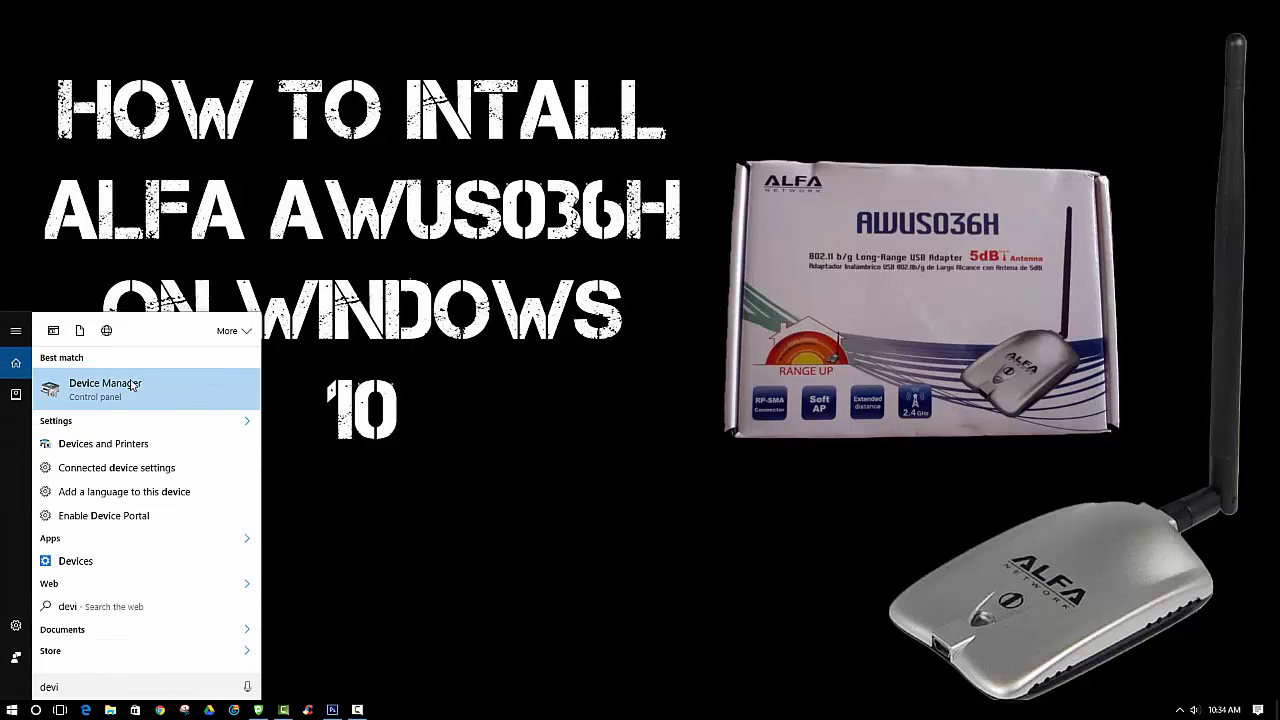
left_click(132, 386)
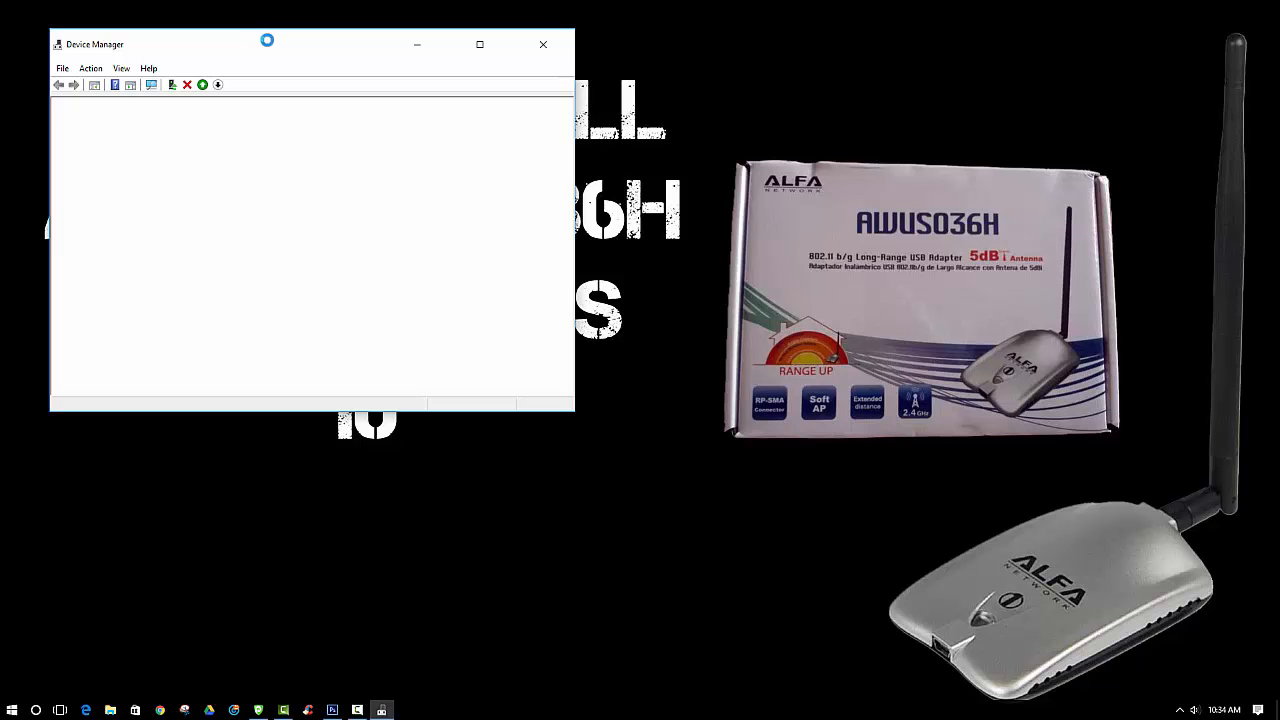
left_click_drag(277, 50, 489, 142)
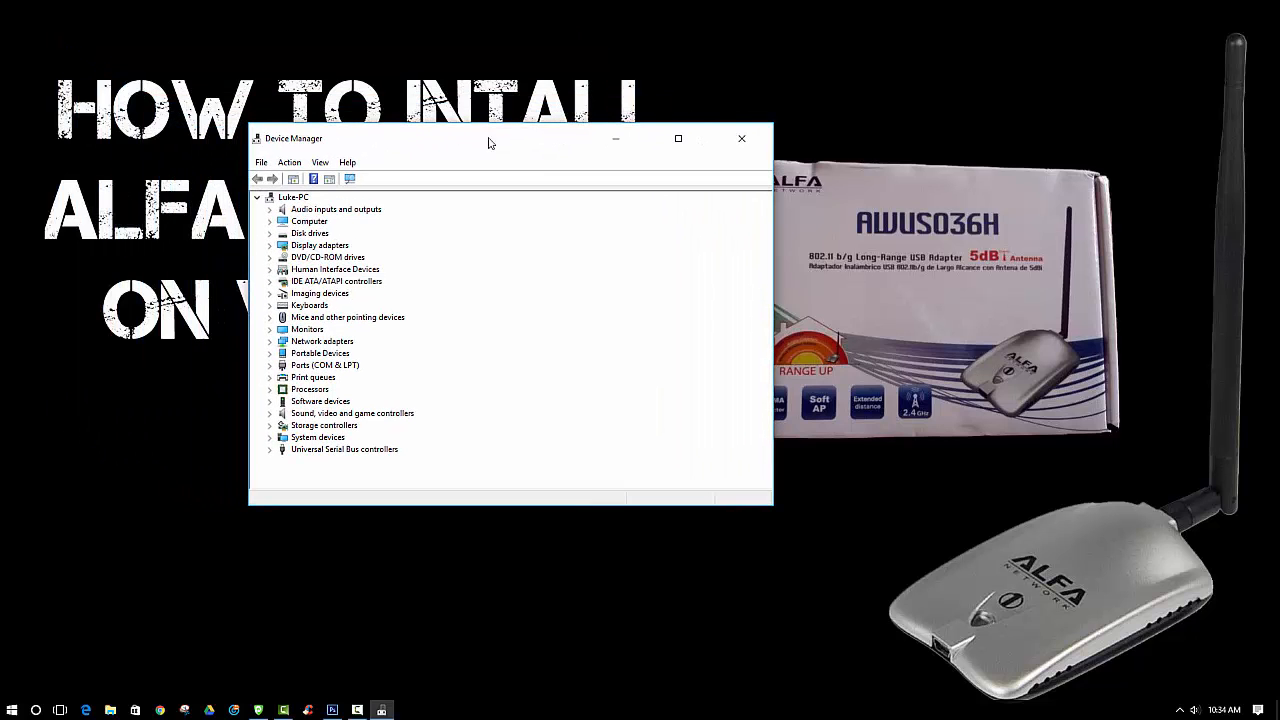
left_click(270, 343)
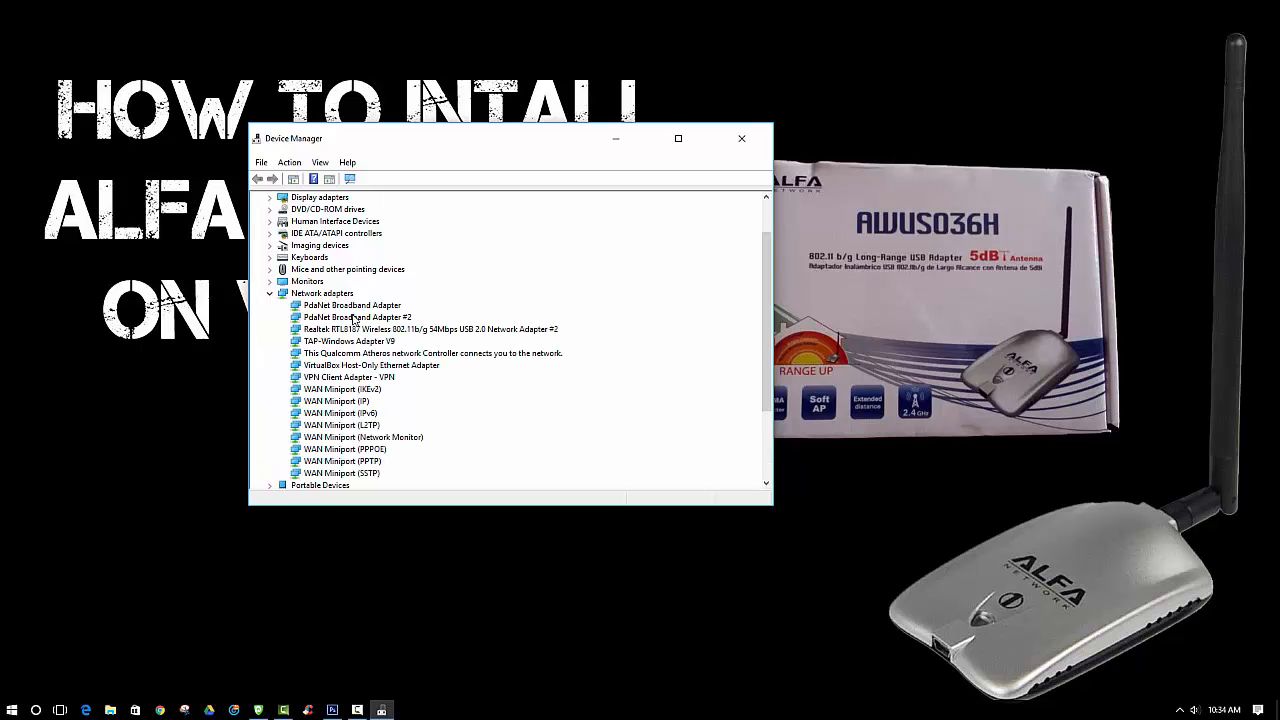
Start a driver update for the Realtek RTL8187 wireless USB adapter, choosing to browse the computer for driver software
left_click(327, 333)
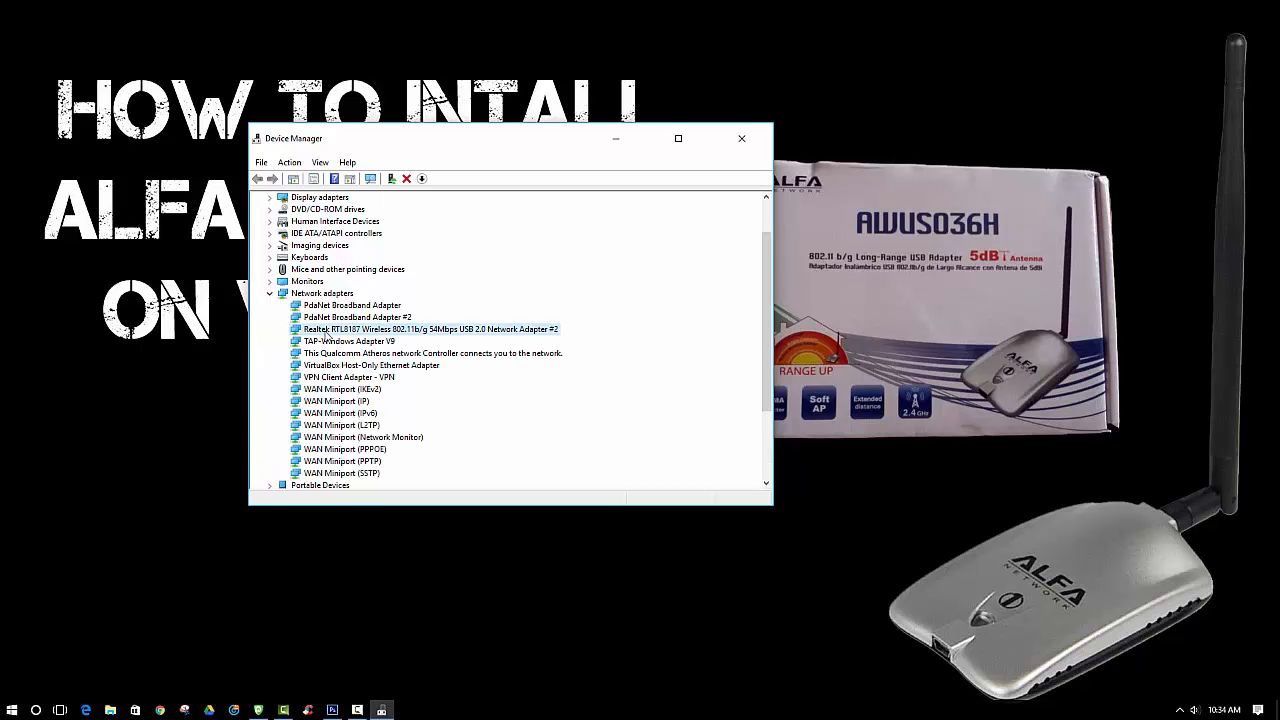
right_click(411, 331)
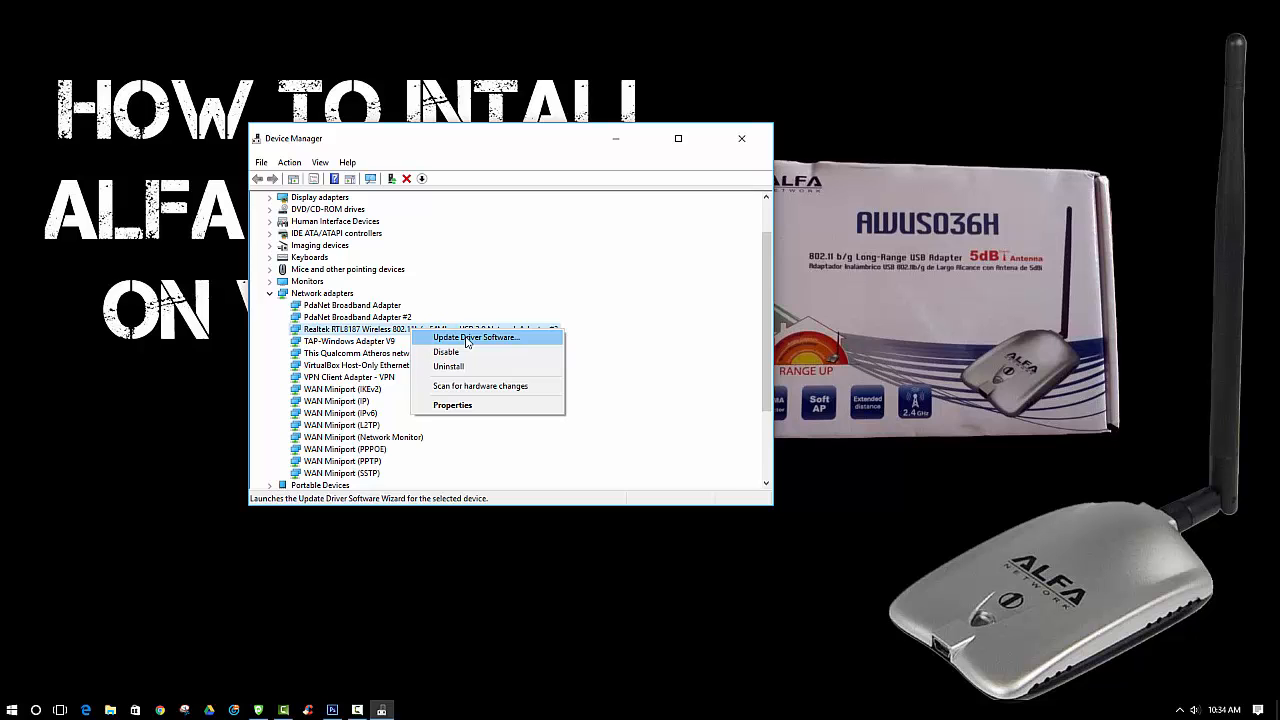
left_click(467, 341)
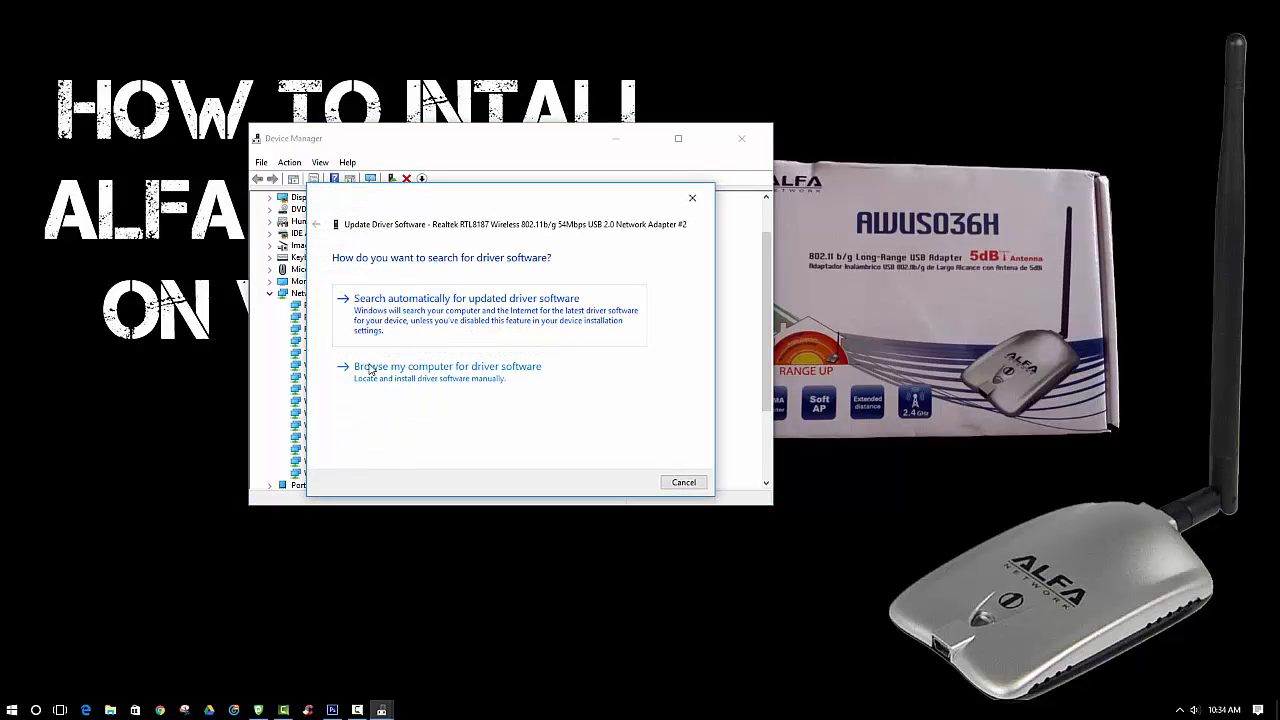
left_click(463, 369)
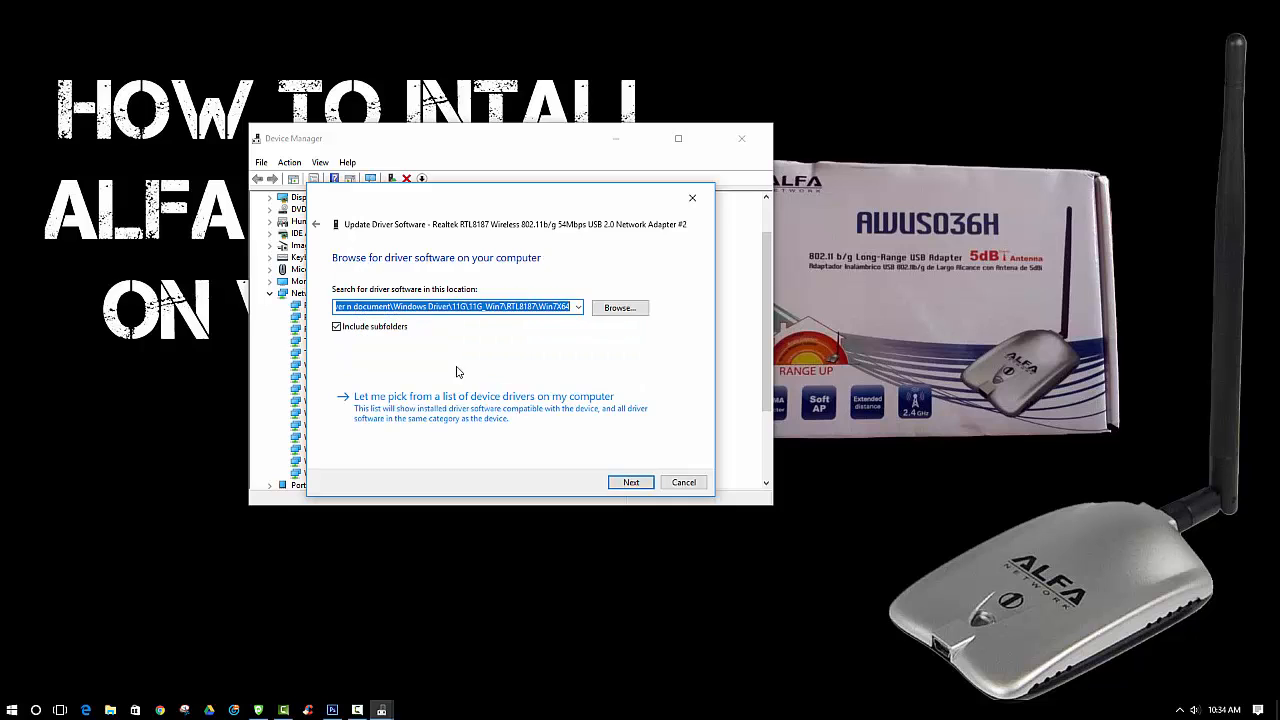
Set the driver search location to the disc folder driver n document\Windows Driver\11G\11G_Win7\RTL8187\Win7X64
left_click(618, 309)
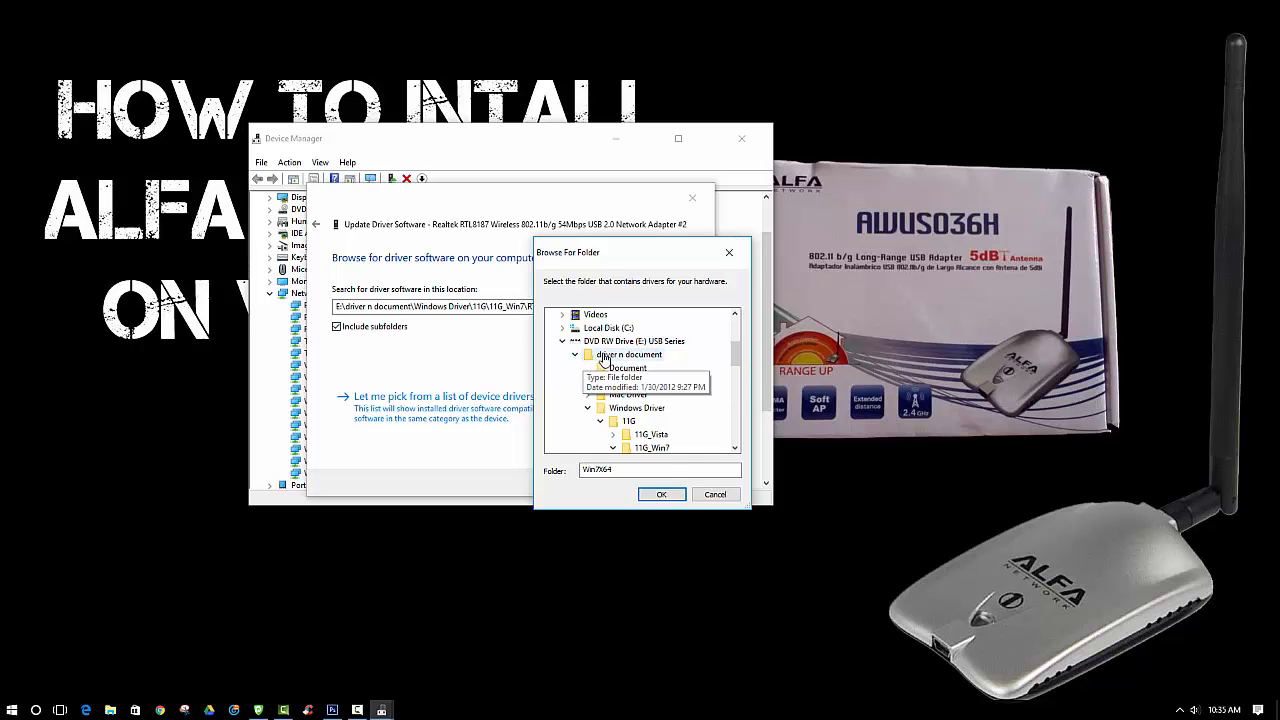
left_click(585, 342)
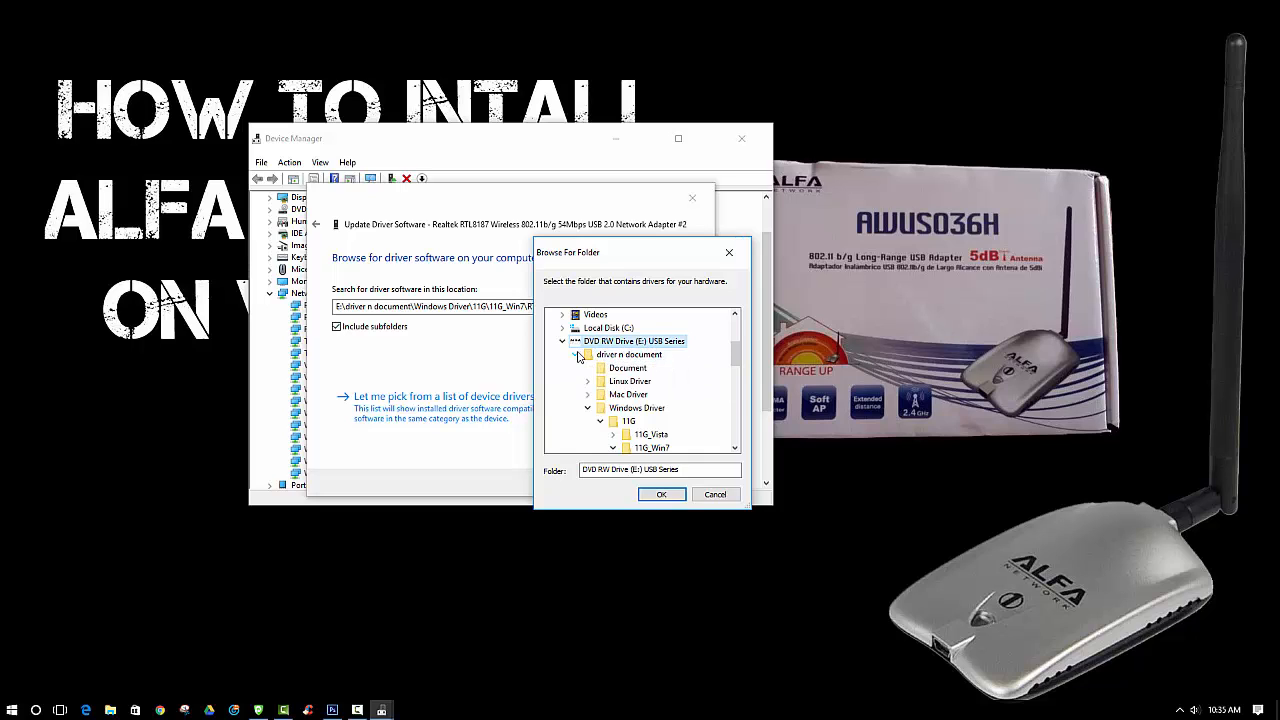
left_click(575, 354)
left_click(575, 354)
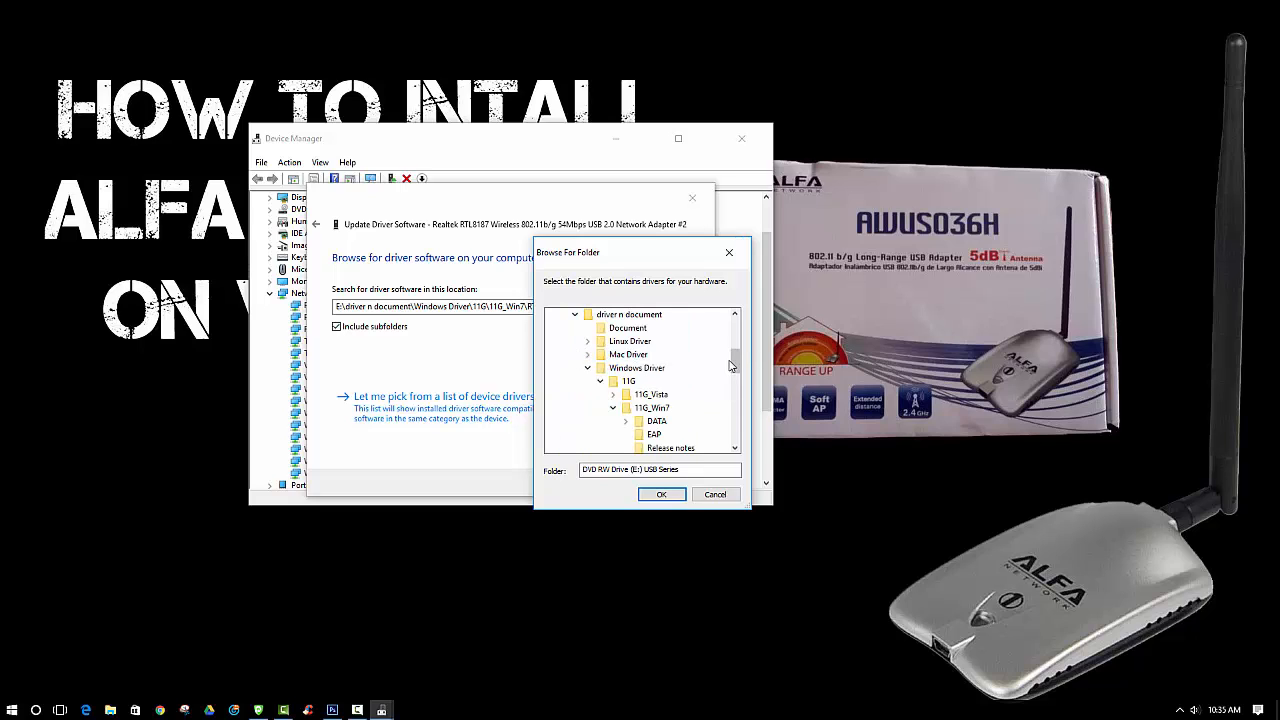
left_click_drag(734, 361, 734, 357)
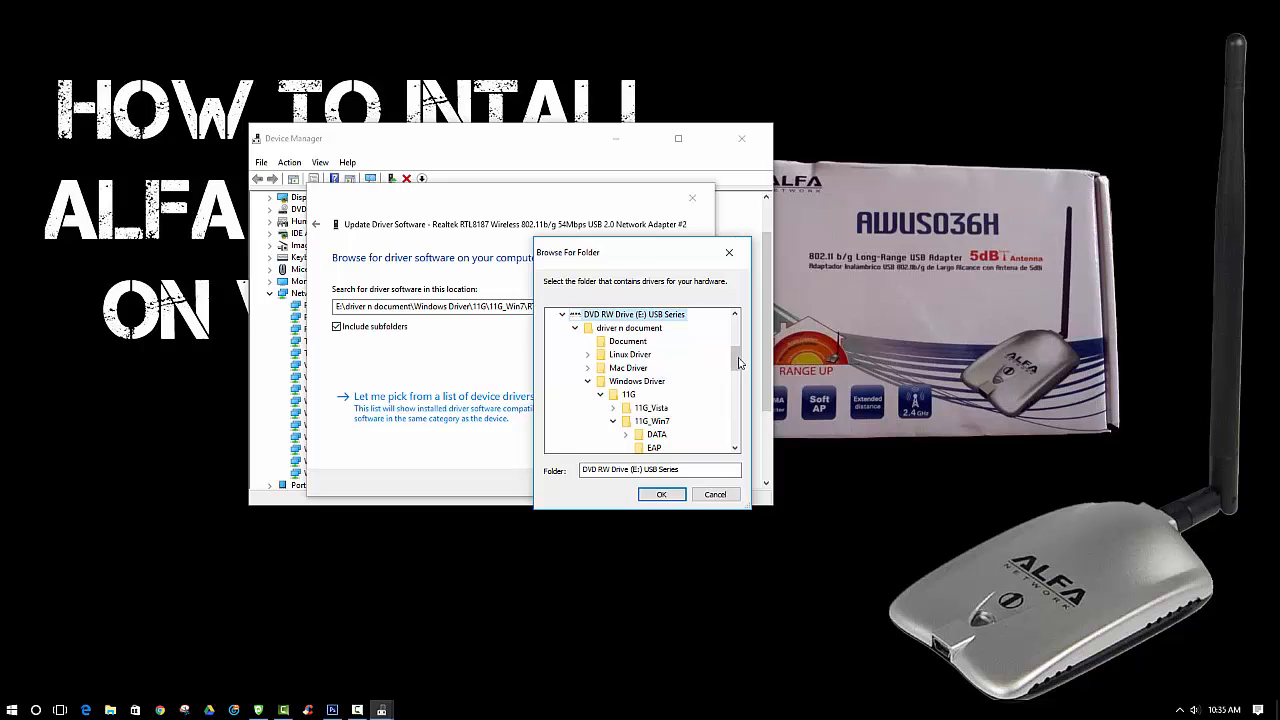
left_click_drag(736, 361, 736, 369)
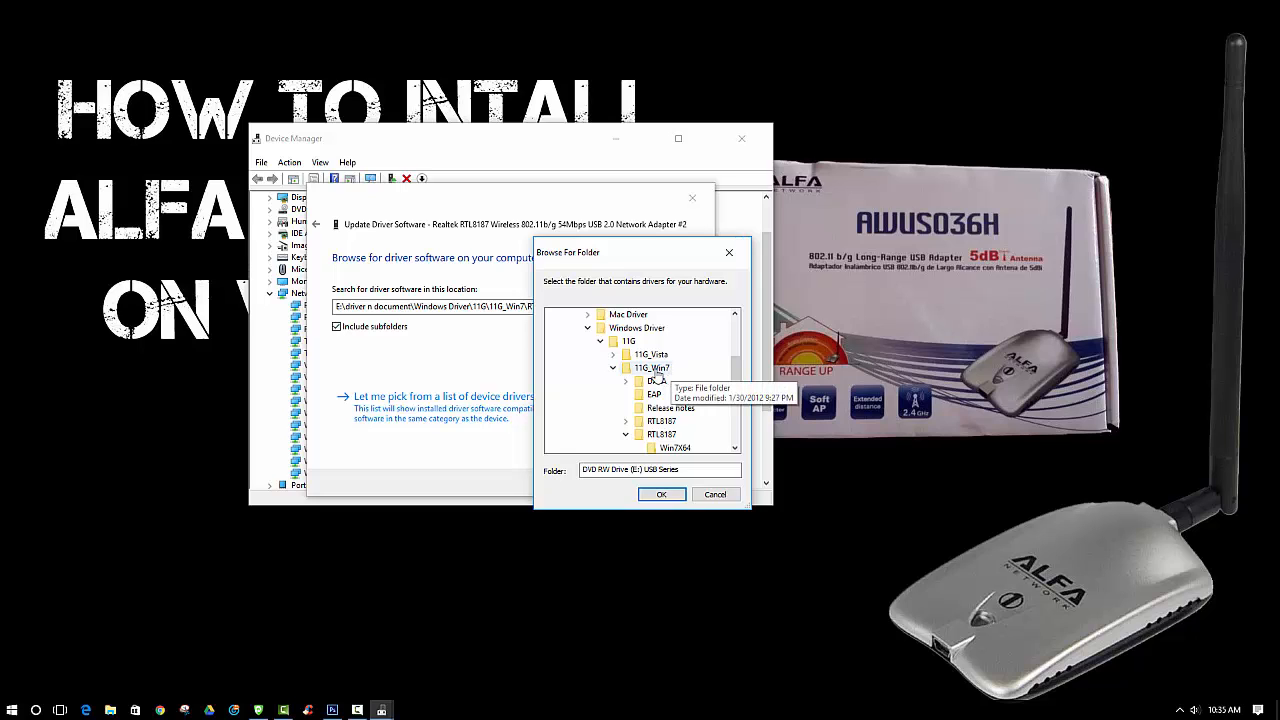
scroll(733, 377, "down", 2)
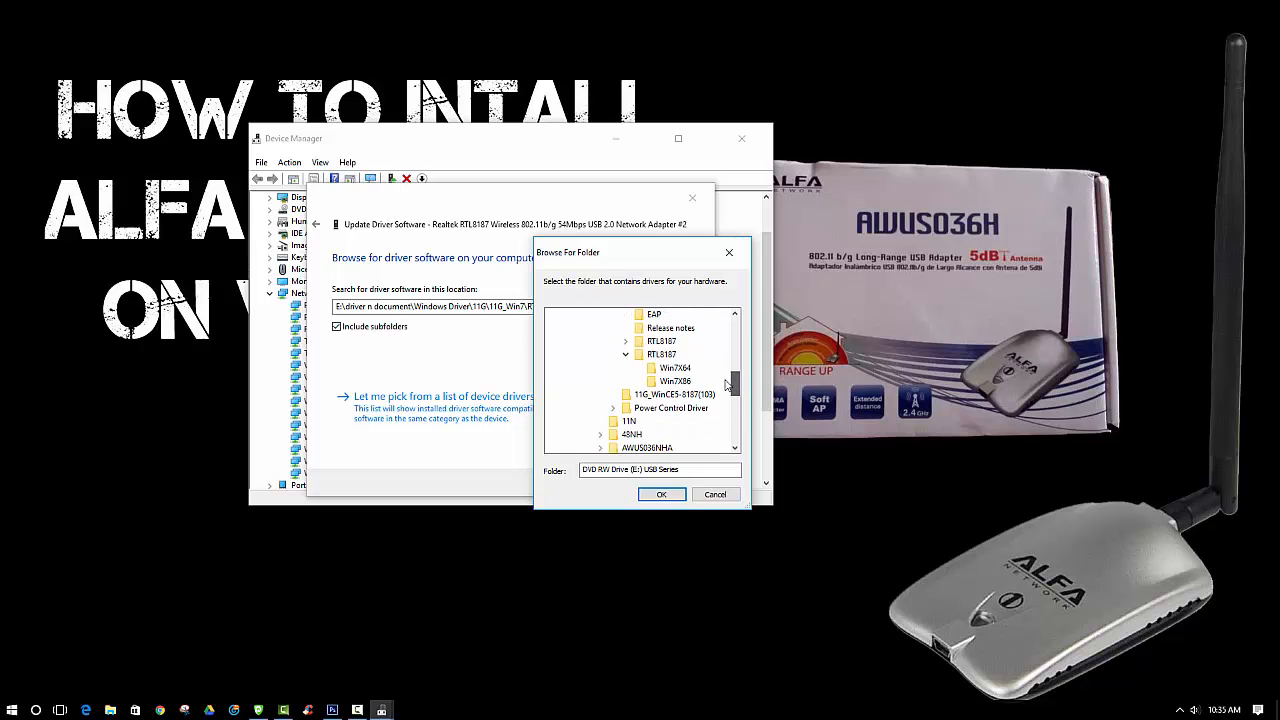
left_click(673, 370)
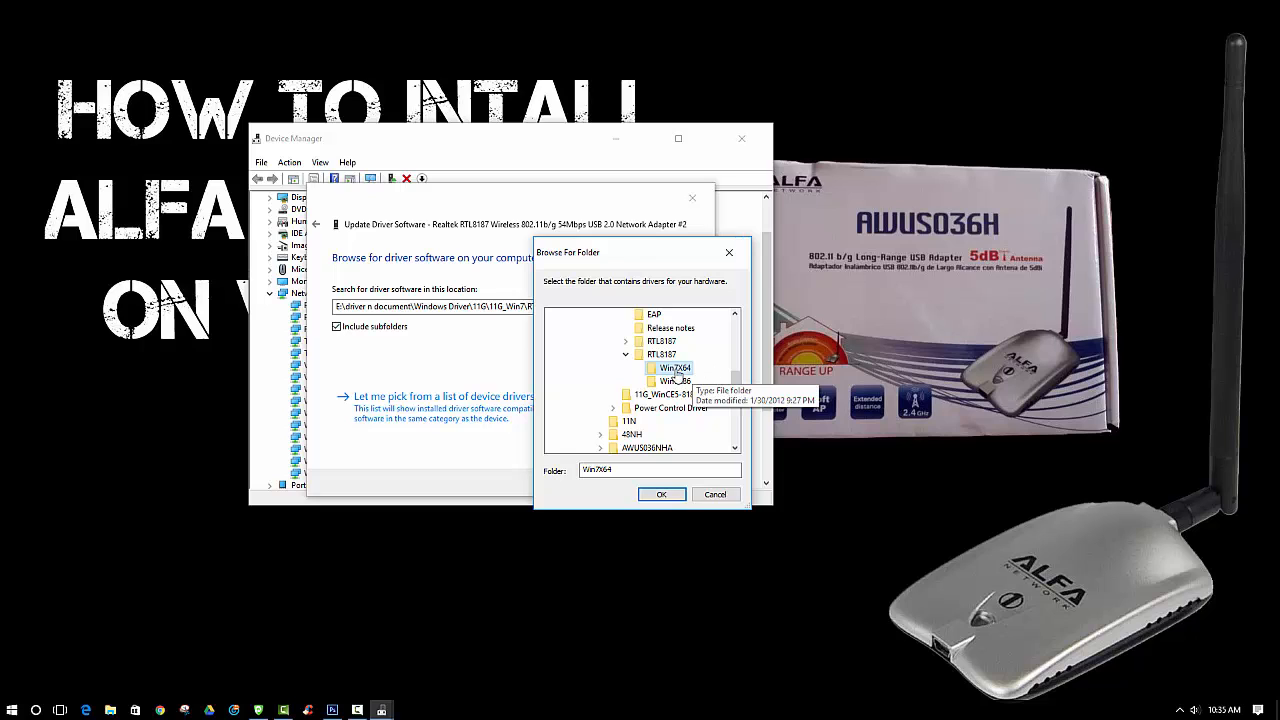
left_click(661, 494)
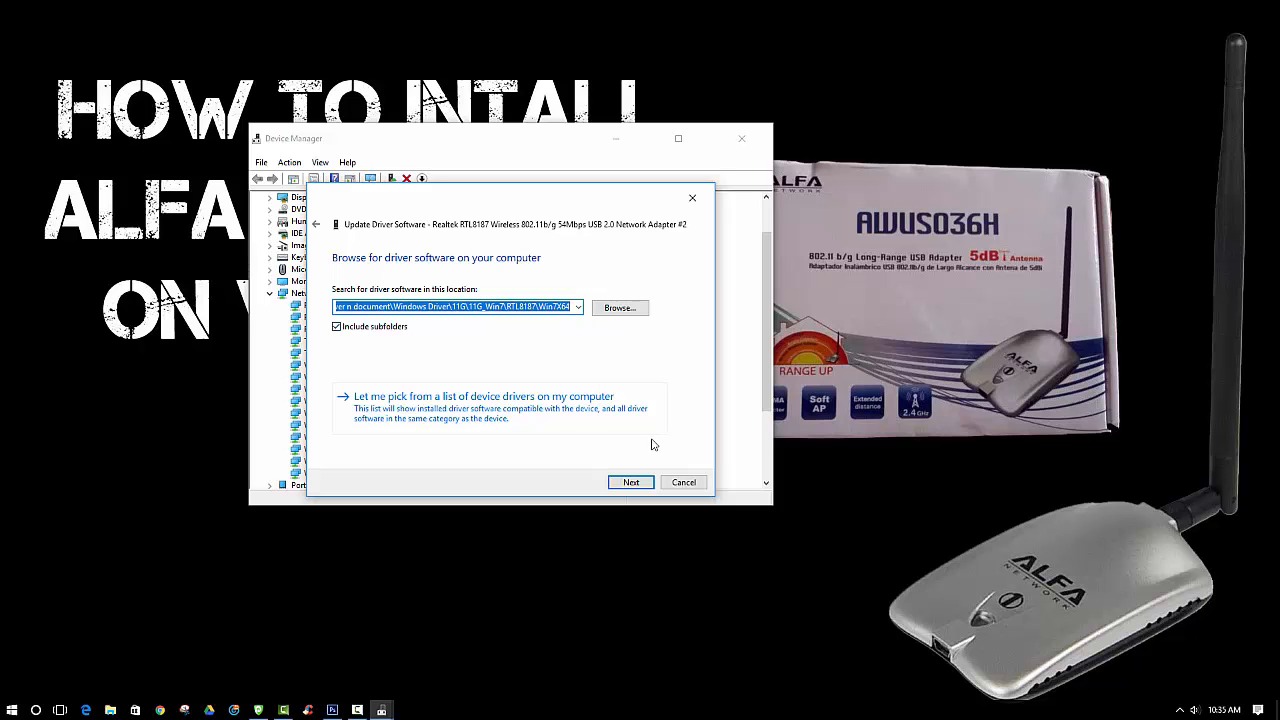
Run the driver update from the chosen folder, and close the update wizard and Device Manager
left_click(627, 483)
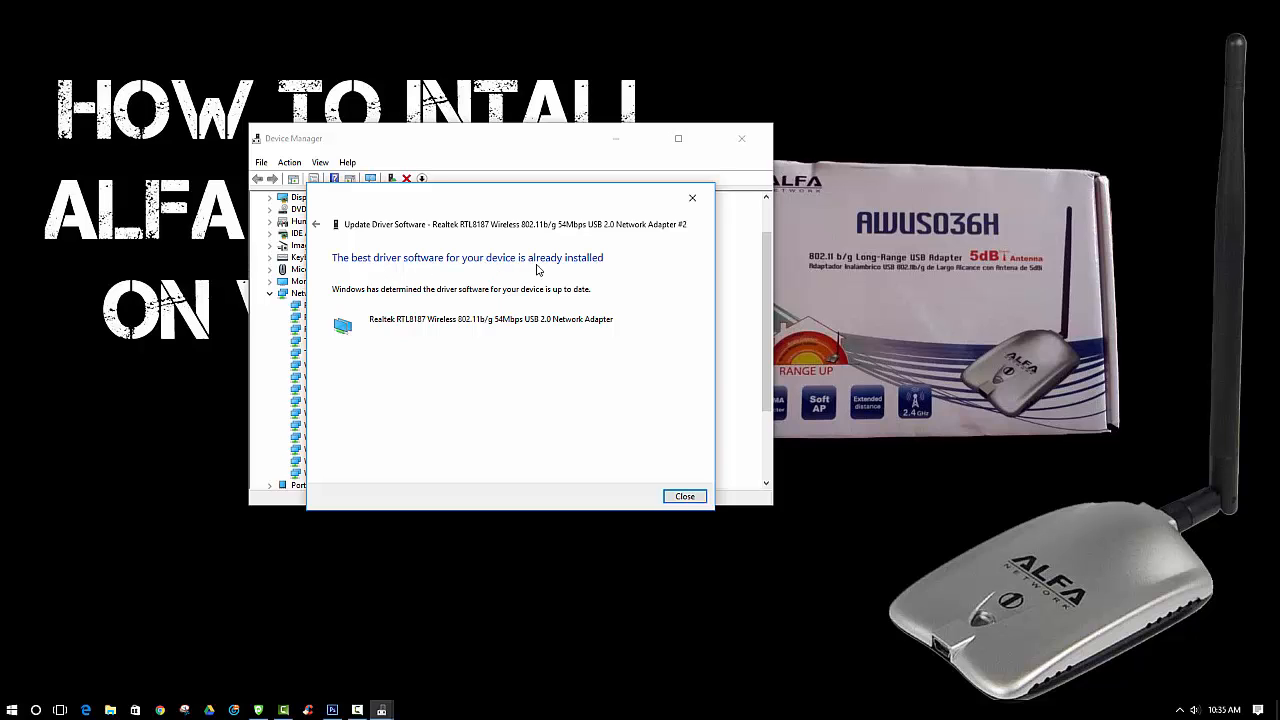
left_click(685, 497)
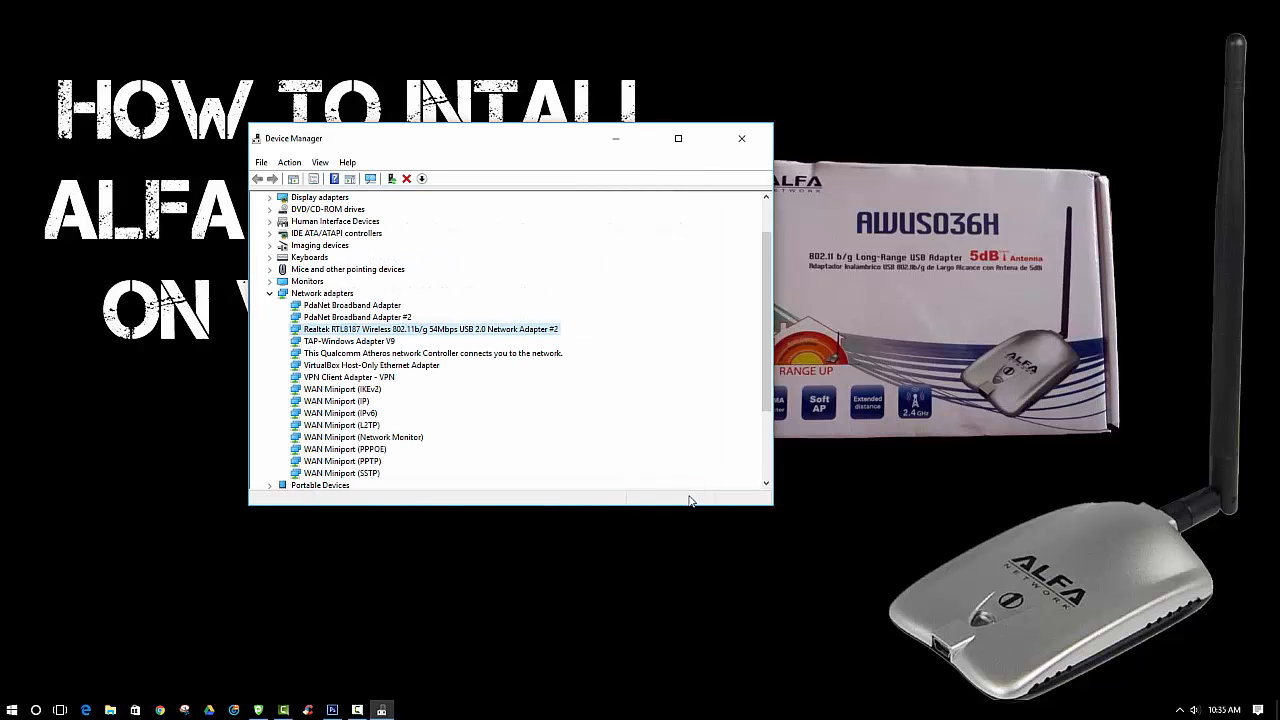
left_click(743, 146)
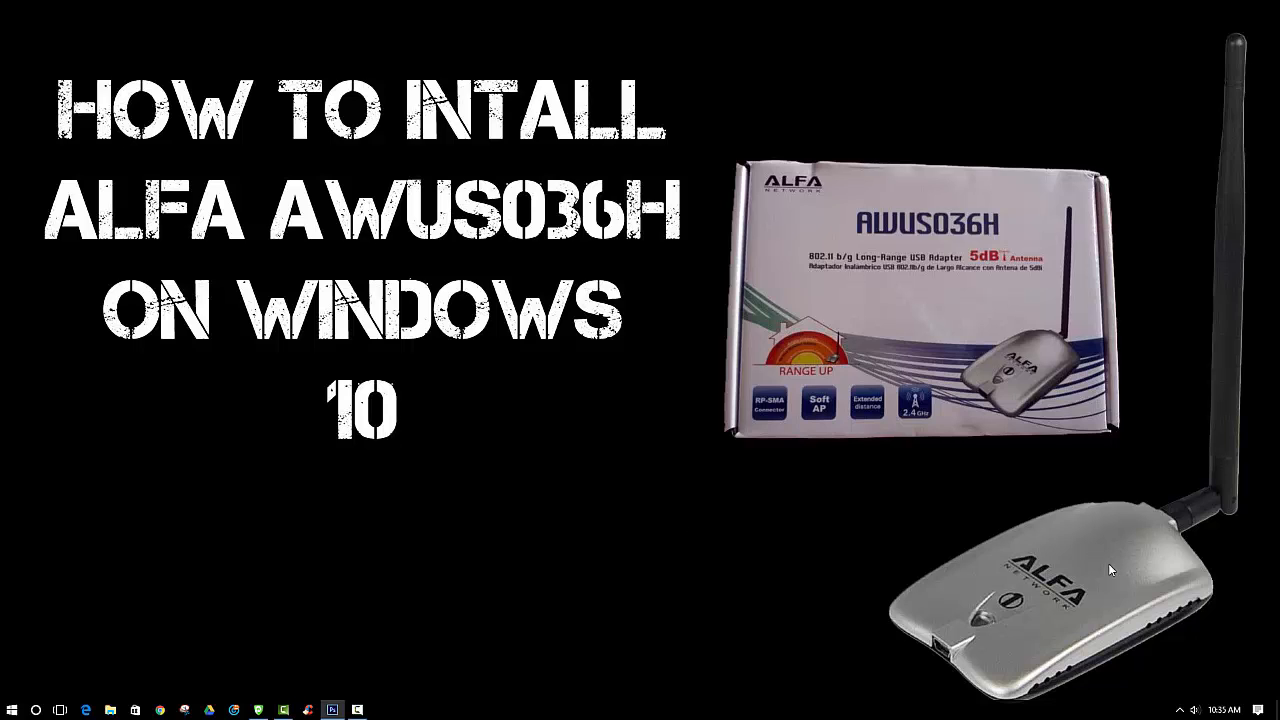
Open the adapter options from the Ethernet network settings and close the Settings window behind them
left_click(1180, 709)
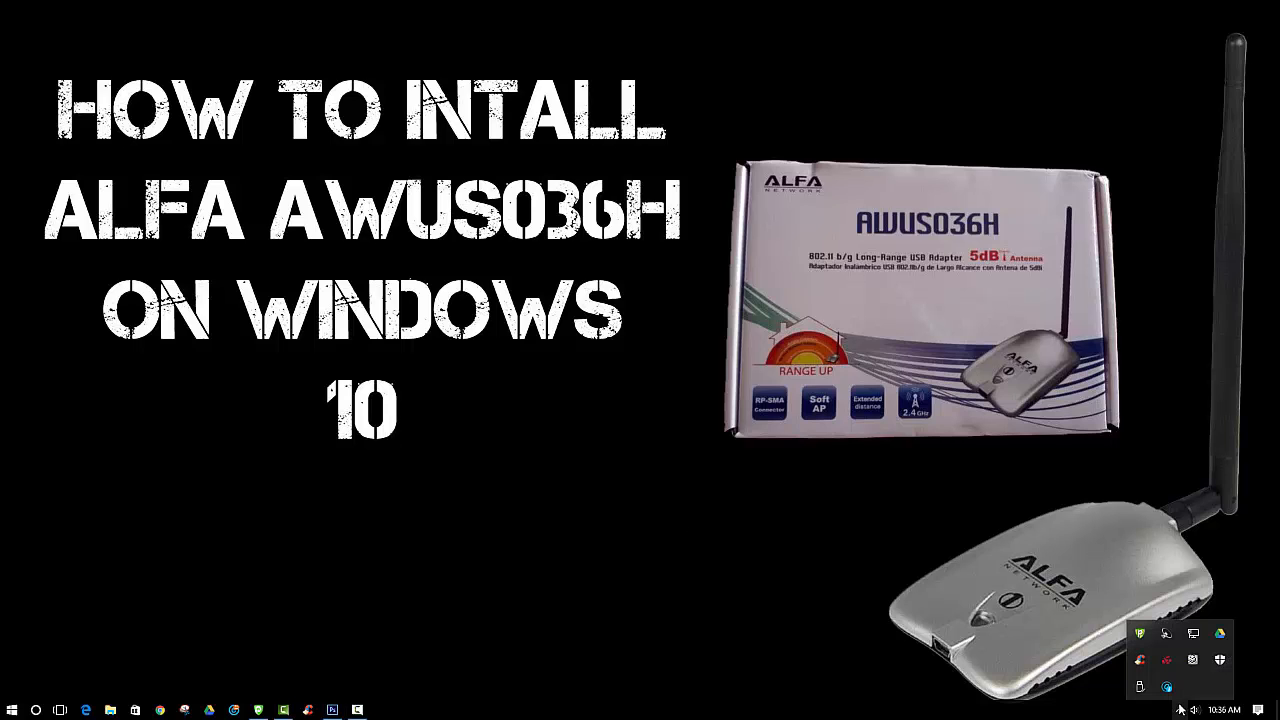
left_click(1197, 632)
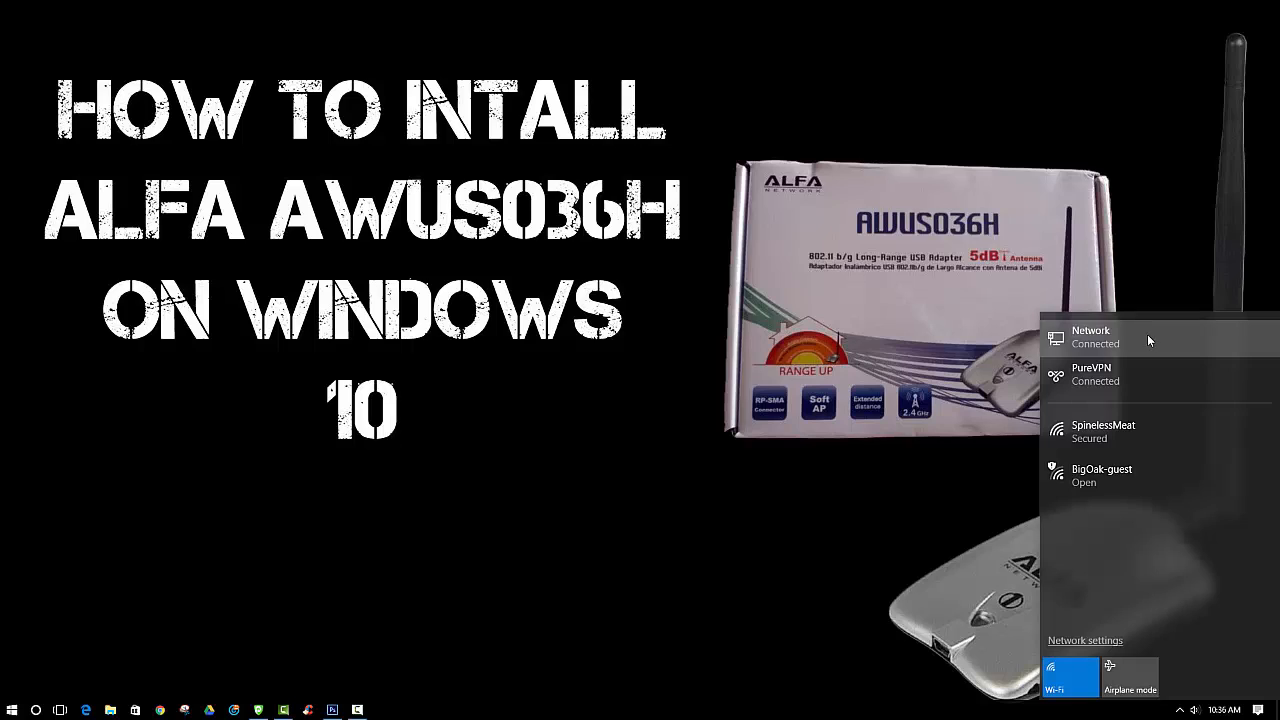
left_click(1092, 339)
left_click(1098, 345)
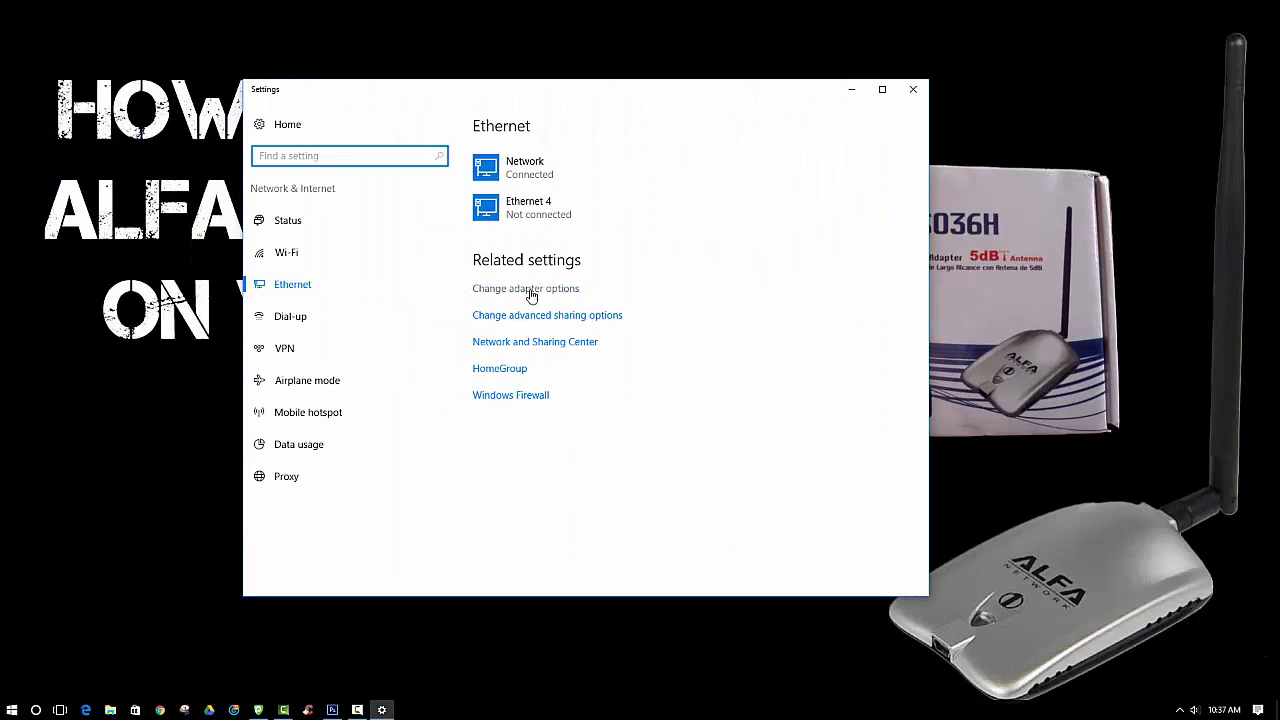
left_click(527, 289)
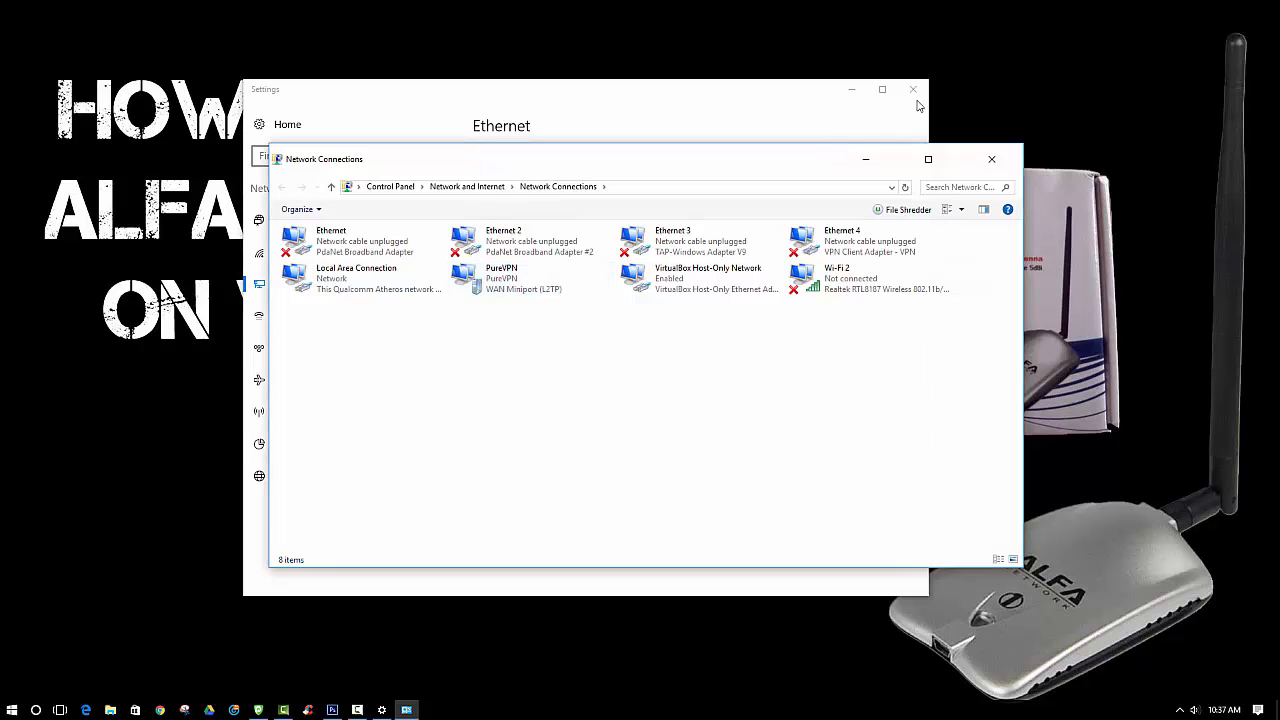
left_click(913, 92)
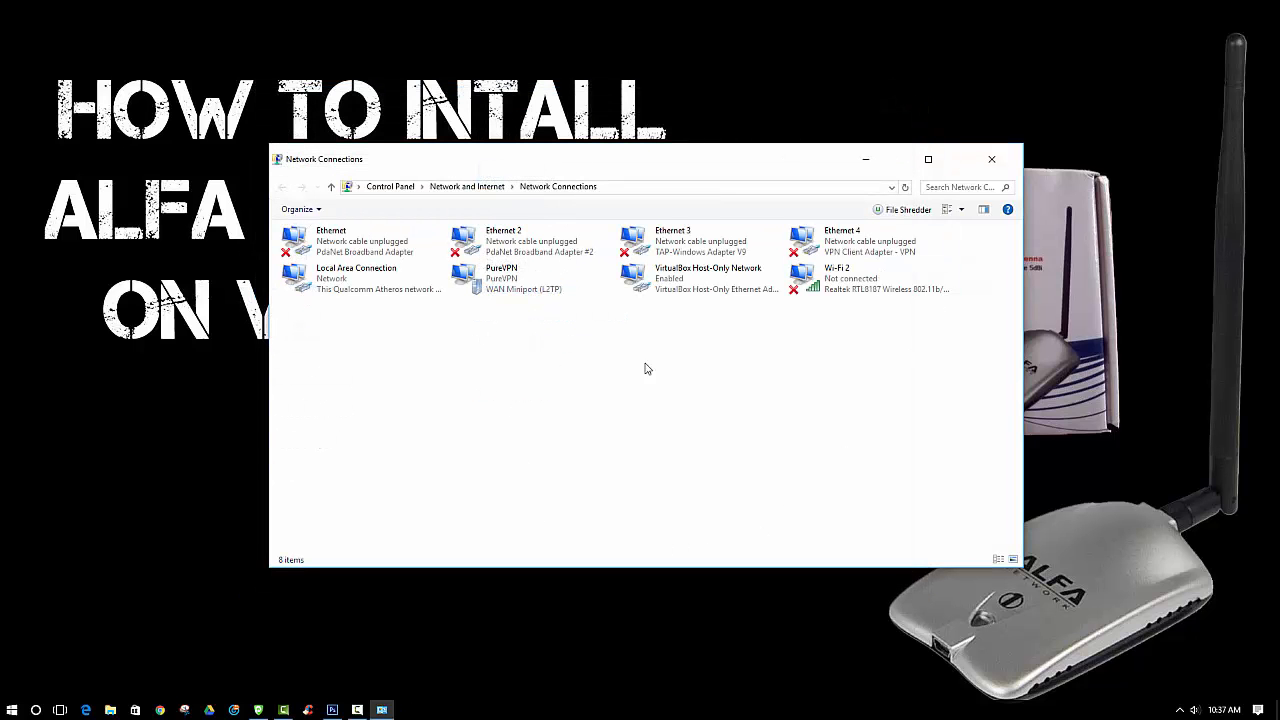
Examine the available actions for the Local Area Connection and the Wi-Fi 2 adapter, and close Network Connections
left_click(845, 277)
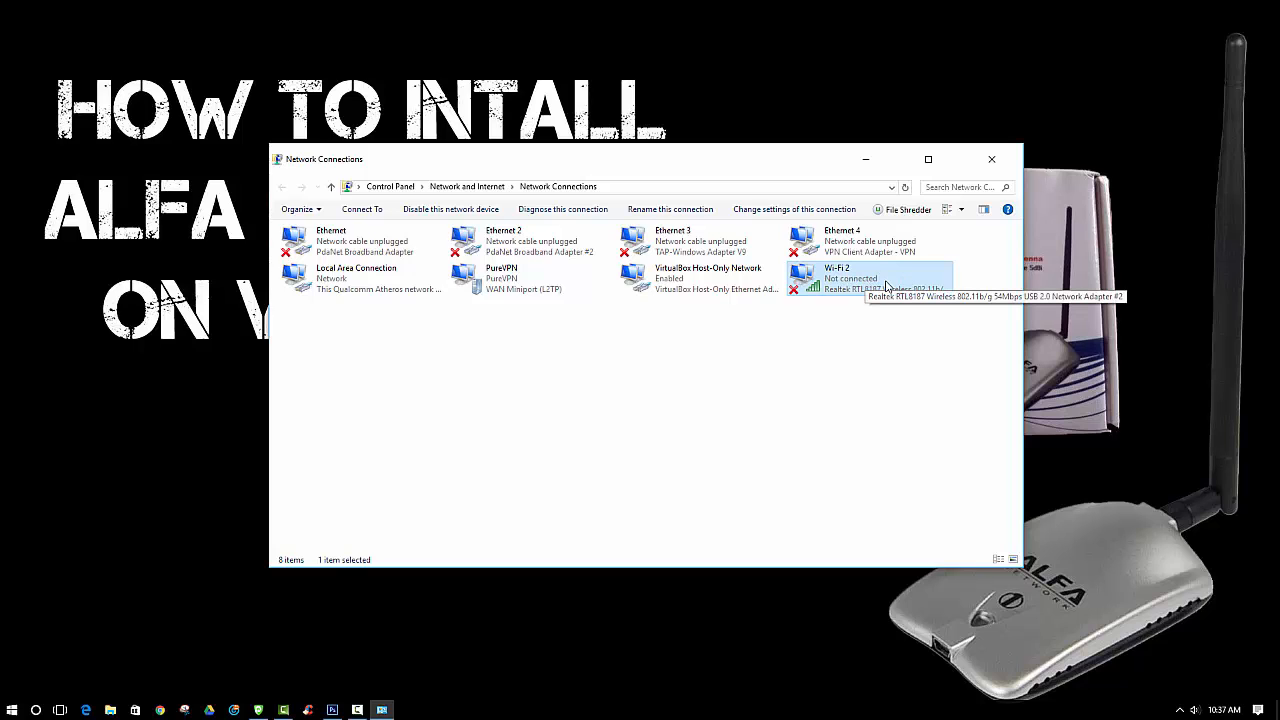
left_click(352, 280)
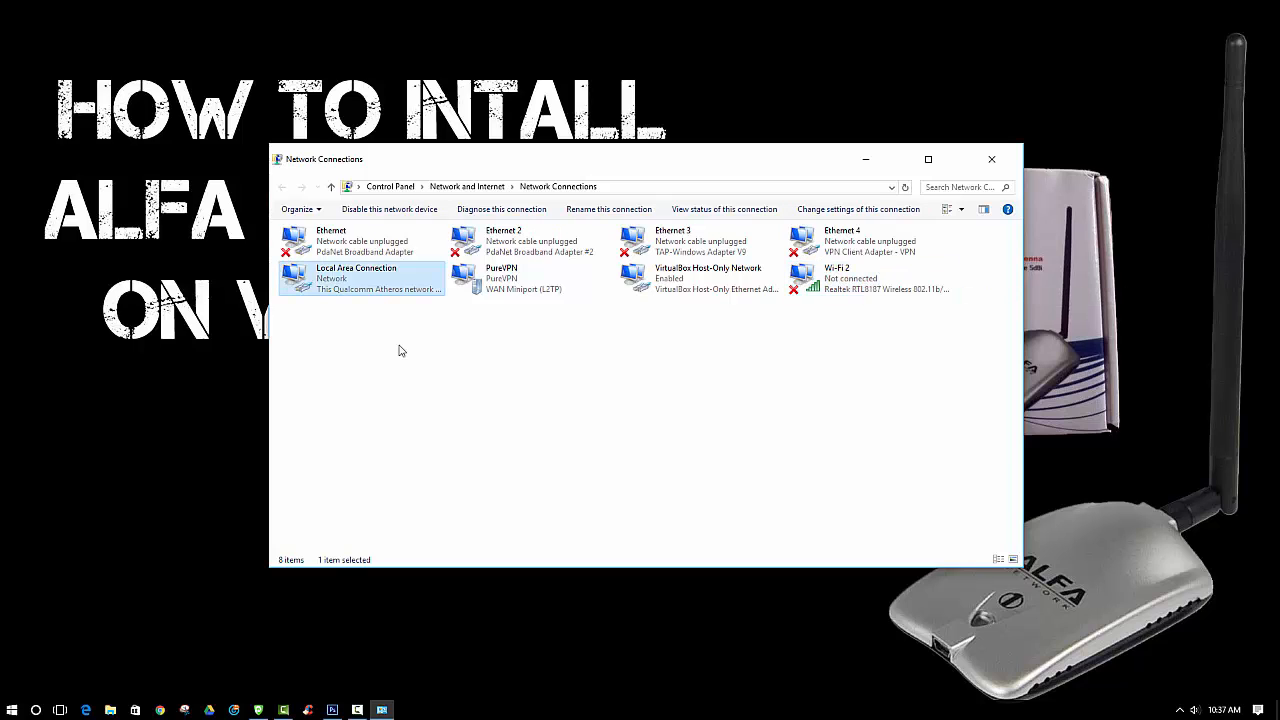
right_click(391, 281)
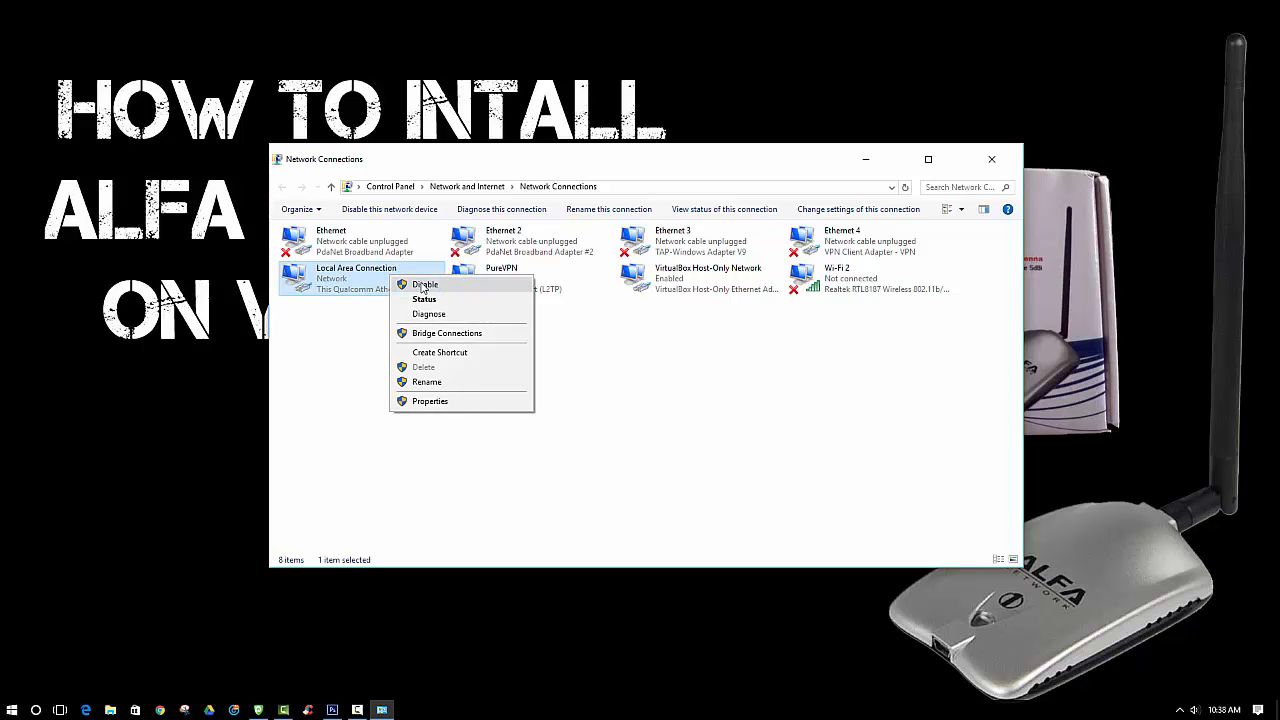
left_click(741, 397)
right_click(863, 281)
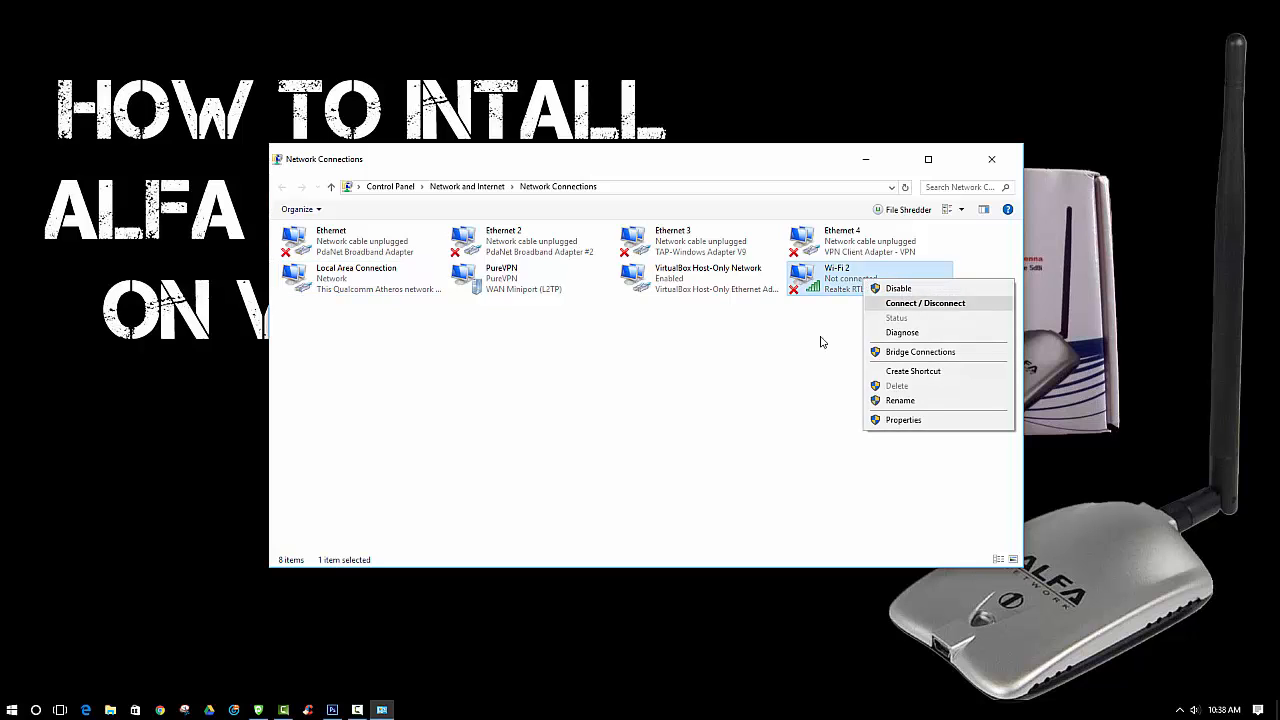
left_click(800, 358)
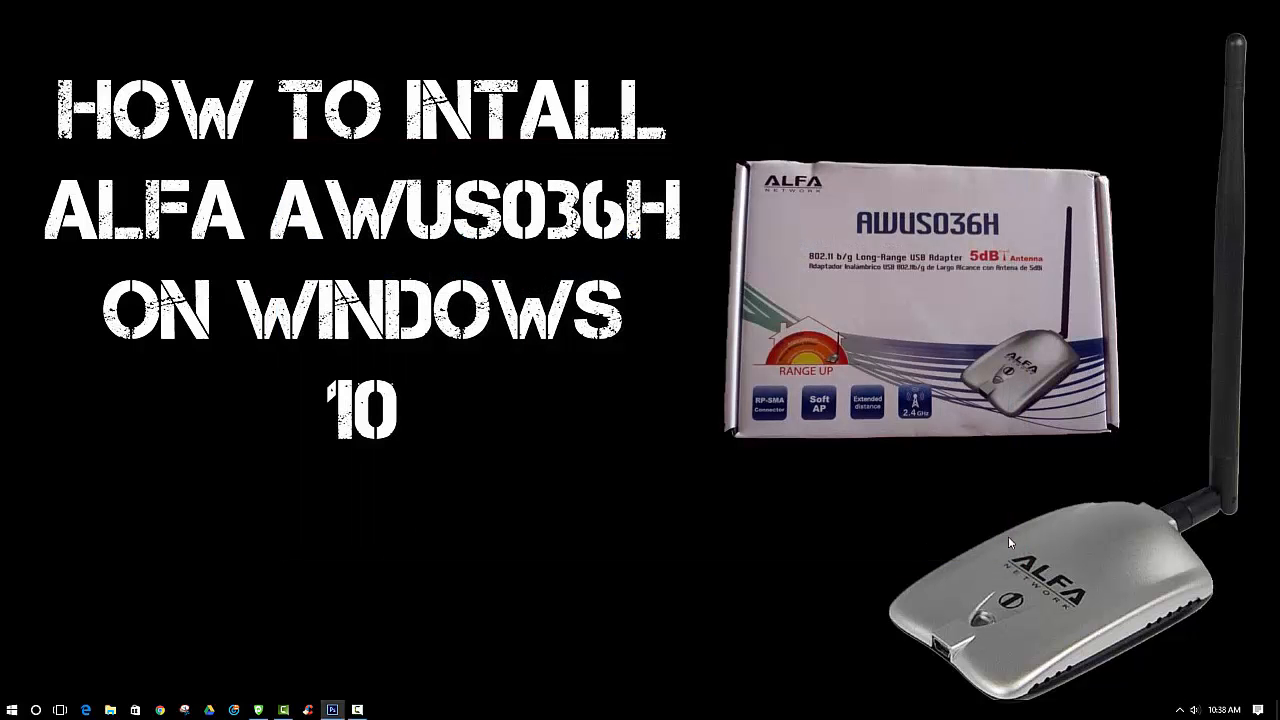
Open the list of available networks from the hidden notification icons and select the SpinelessMeat wireless network
left_click(1182, 710)
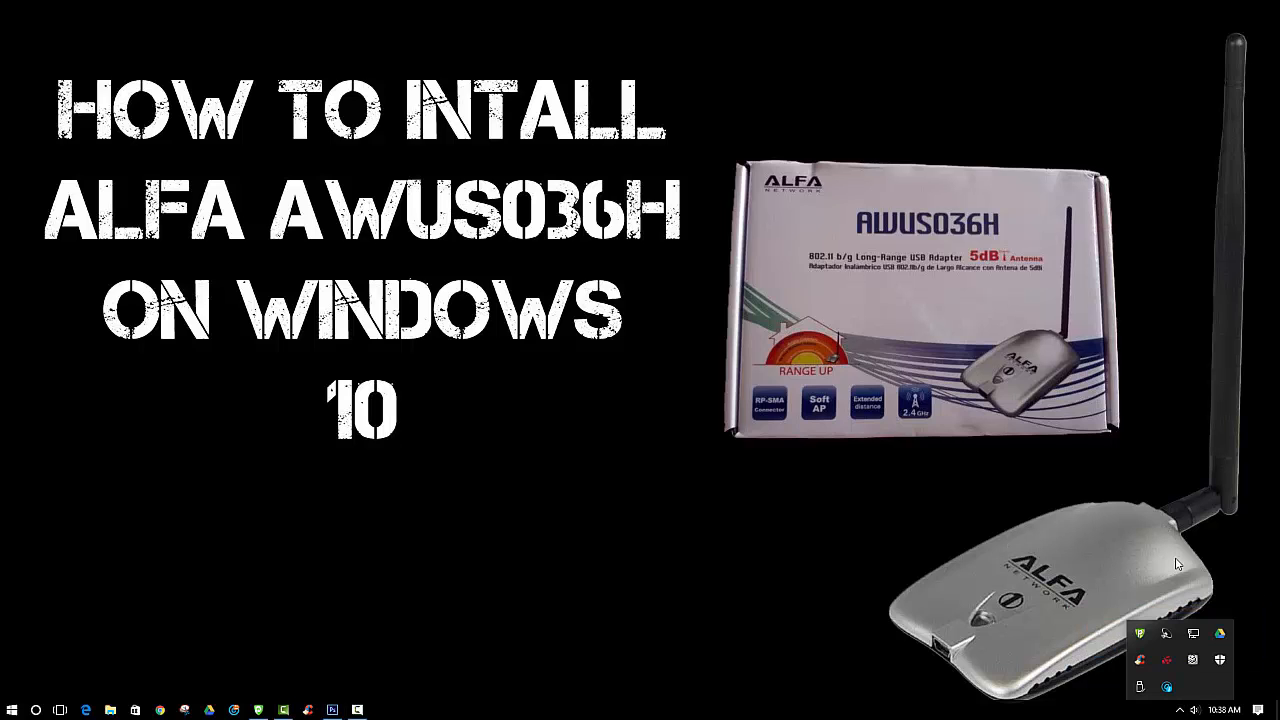
left_click(1197, 636)
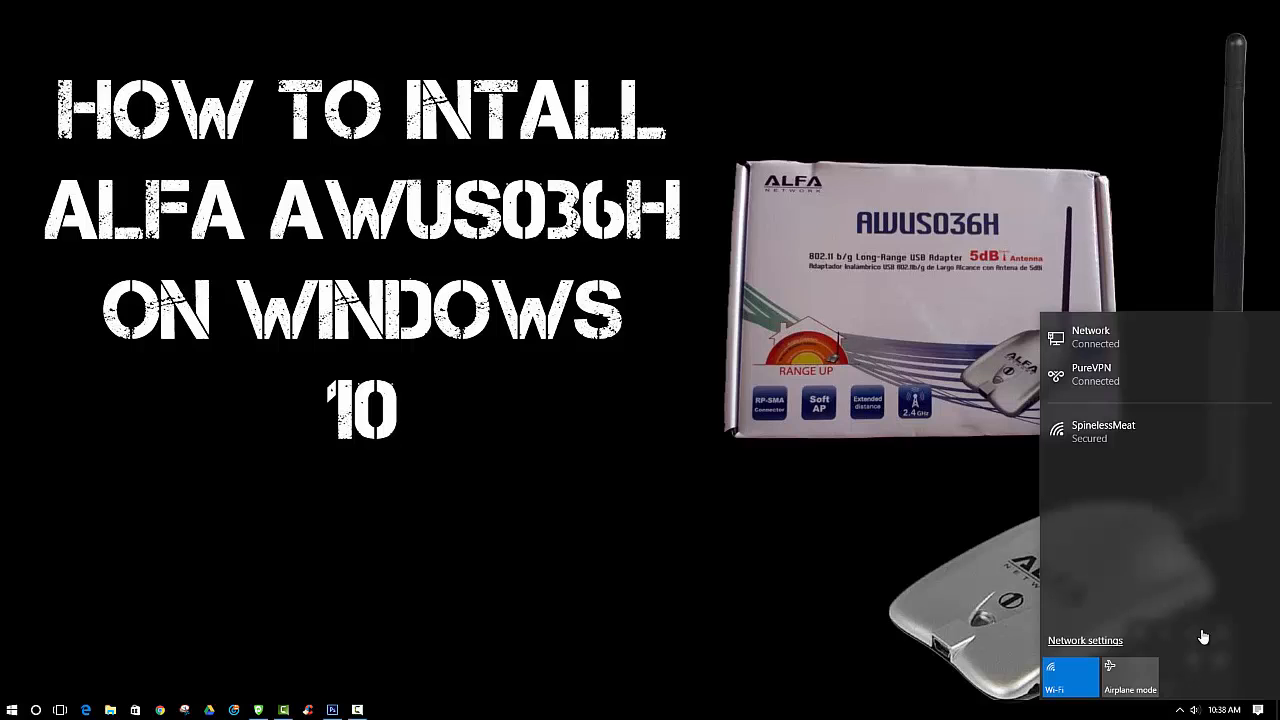
left_click(1105, 428)
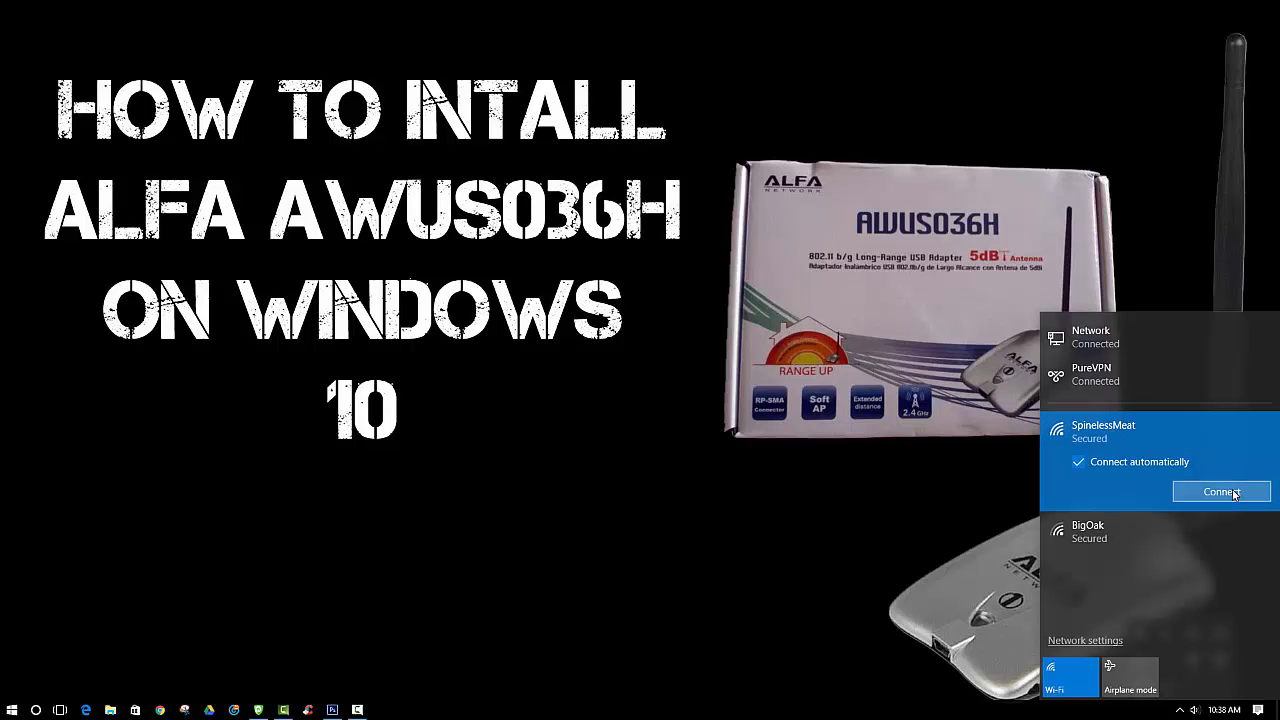